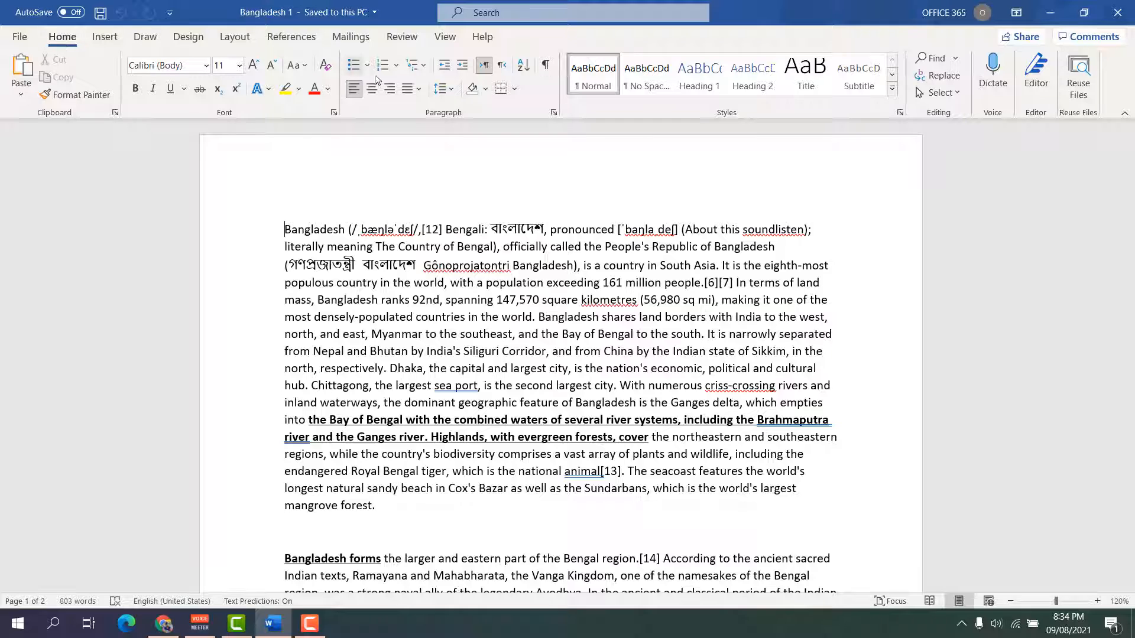
# Search the document for "Bengali" and visit several of the matches, returning to the first one.
pyautogui.click(931, 58)
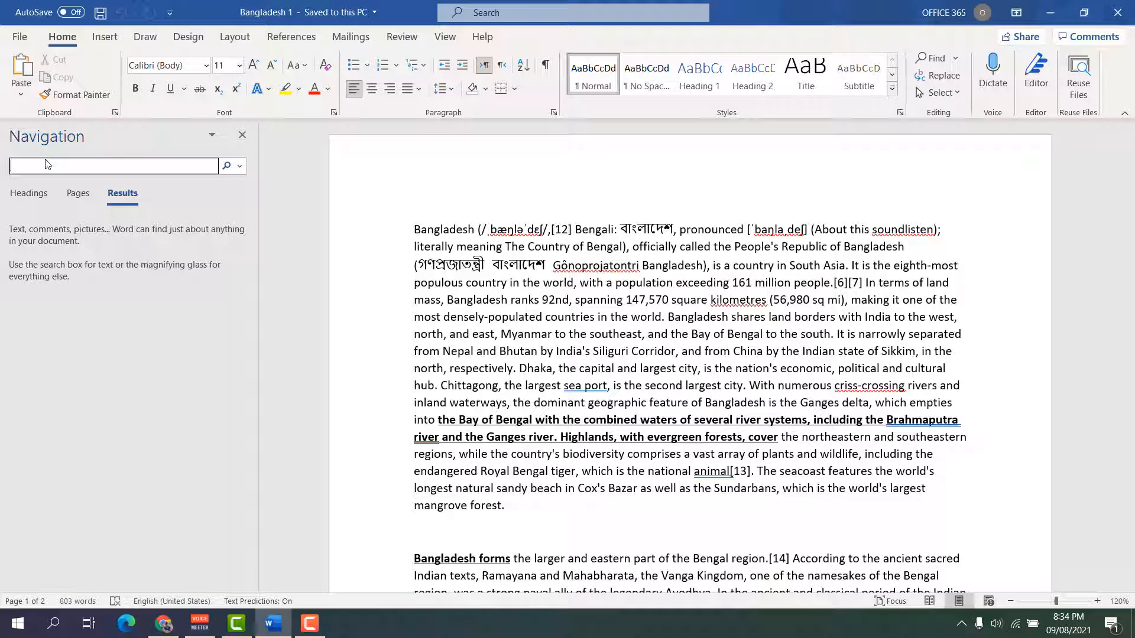
pyautogui.write('Bengali')
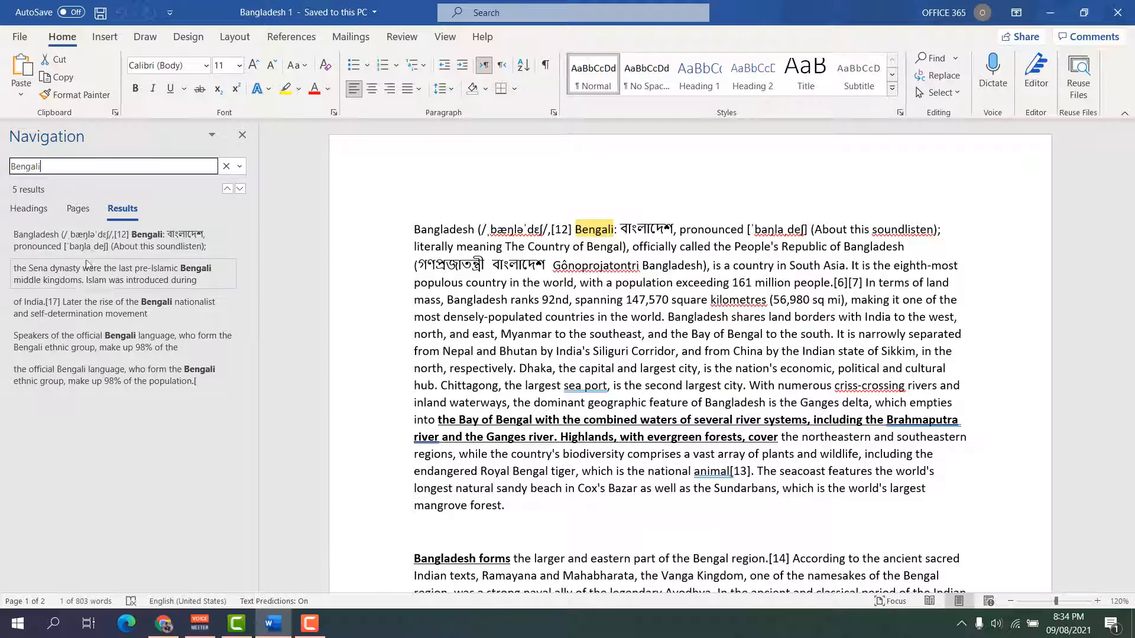
pyautogui.click(89, 279)
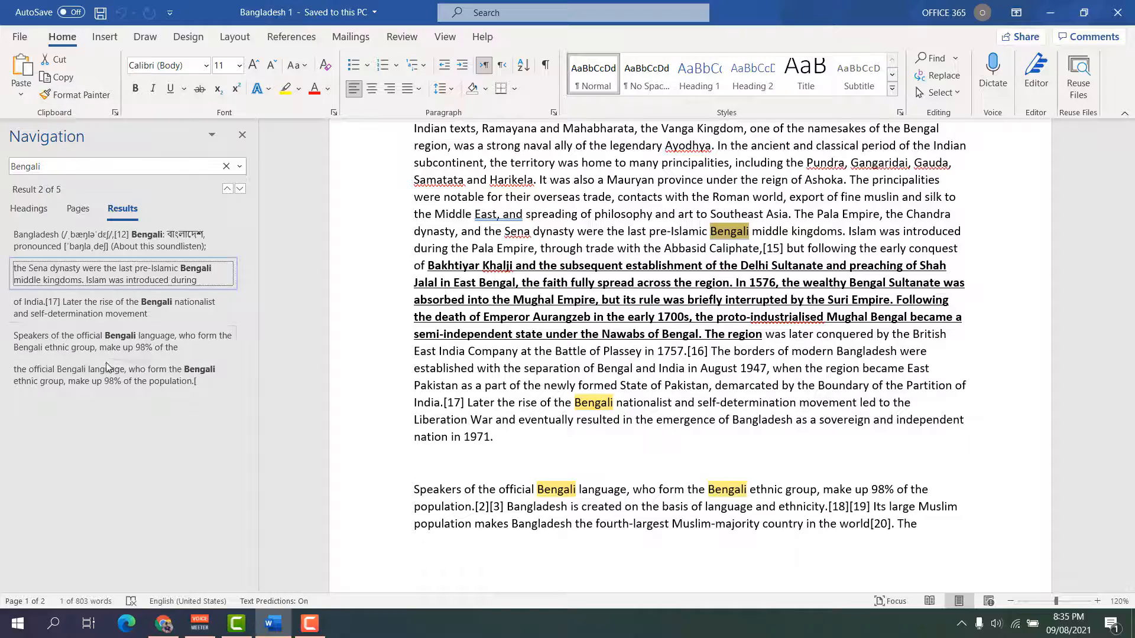
pyautogui.click(133, 339)
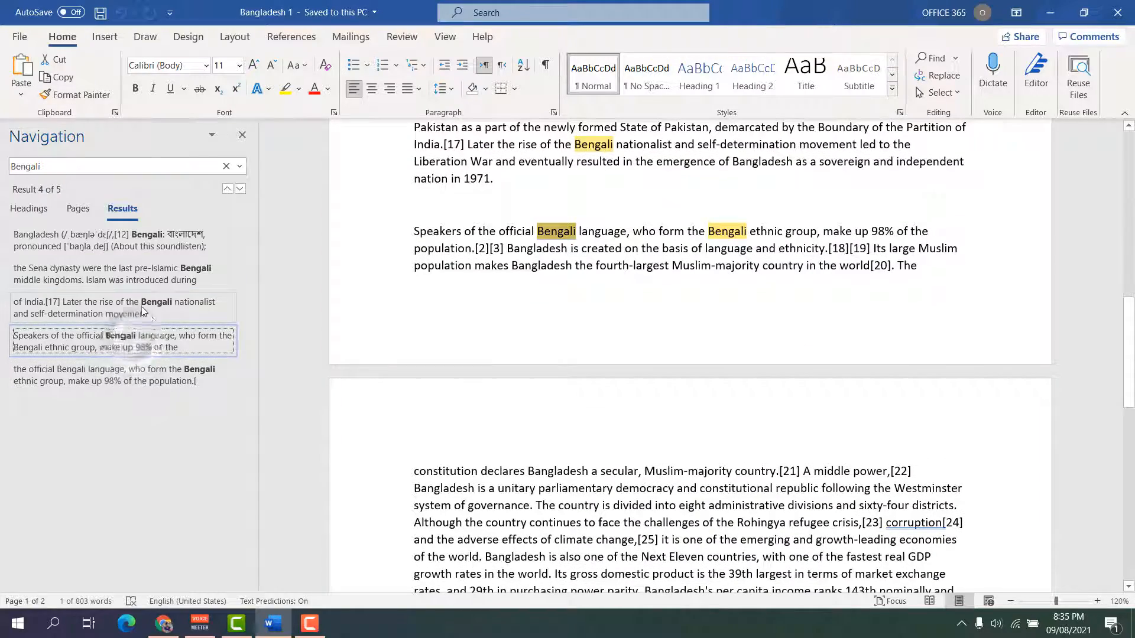
pyautogui.click(126, 240)
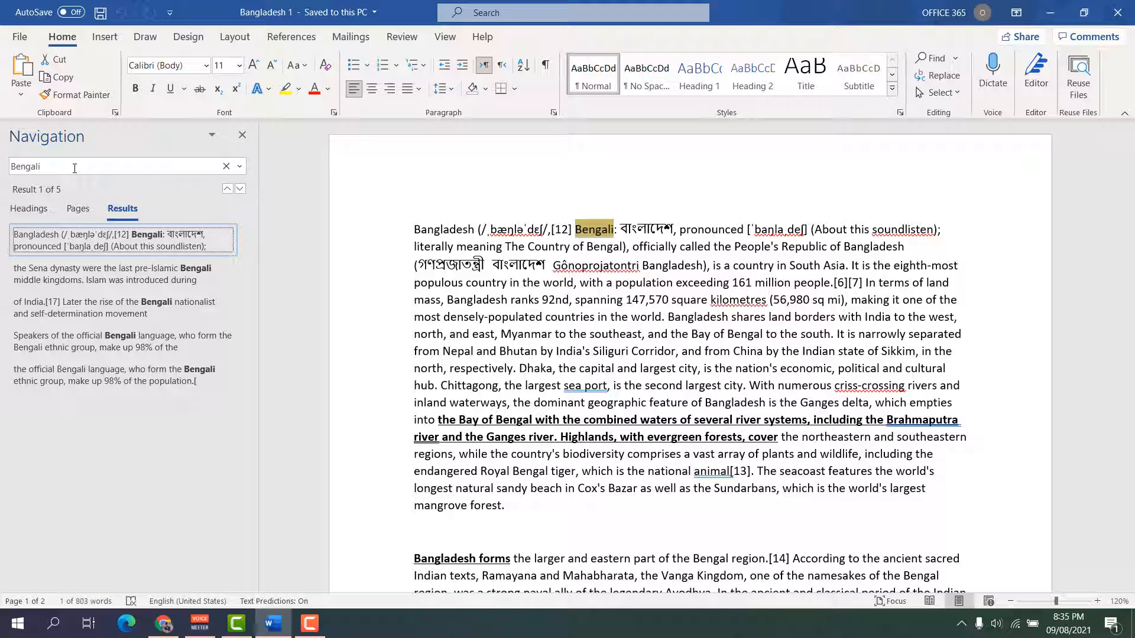
# Set up an advanced find and replace that looks for "Bengali" and substitutes "Bangladeshi".
pyautogui.click(240, 167)
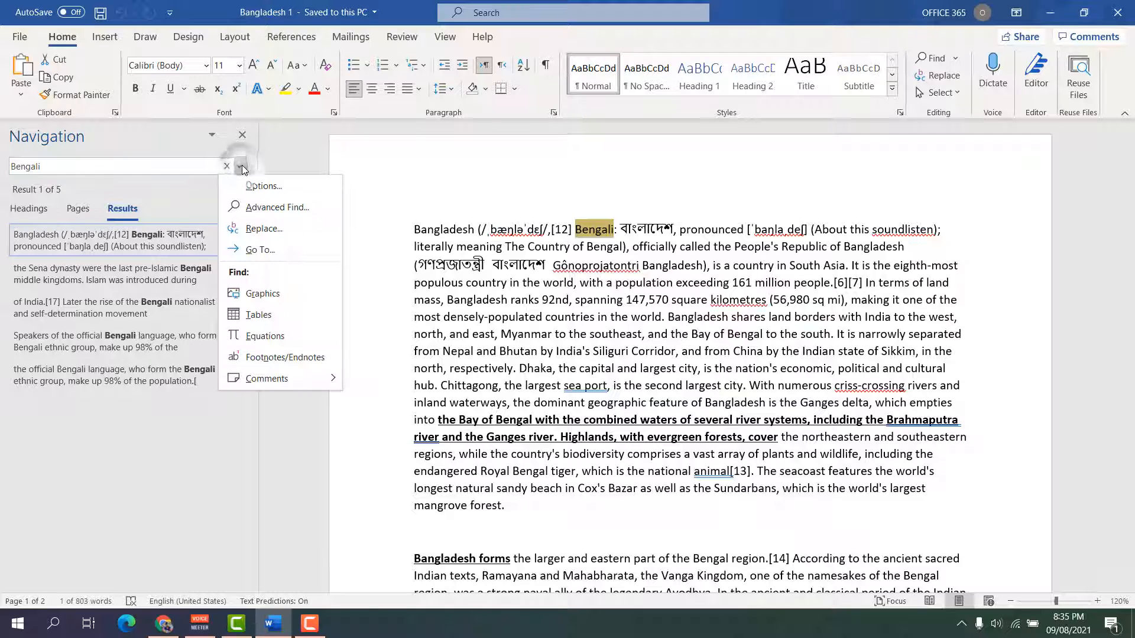
pyautogui.click(264, 208)
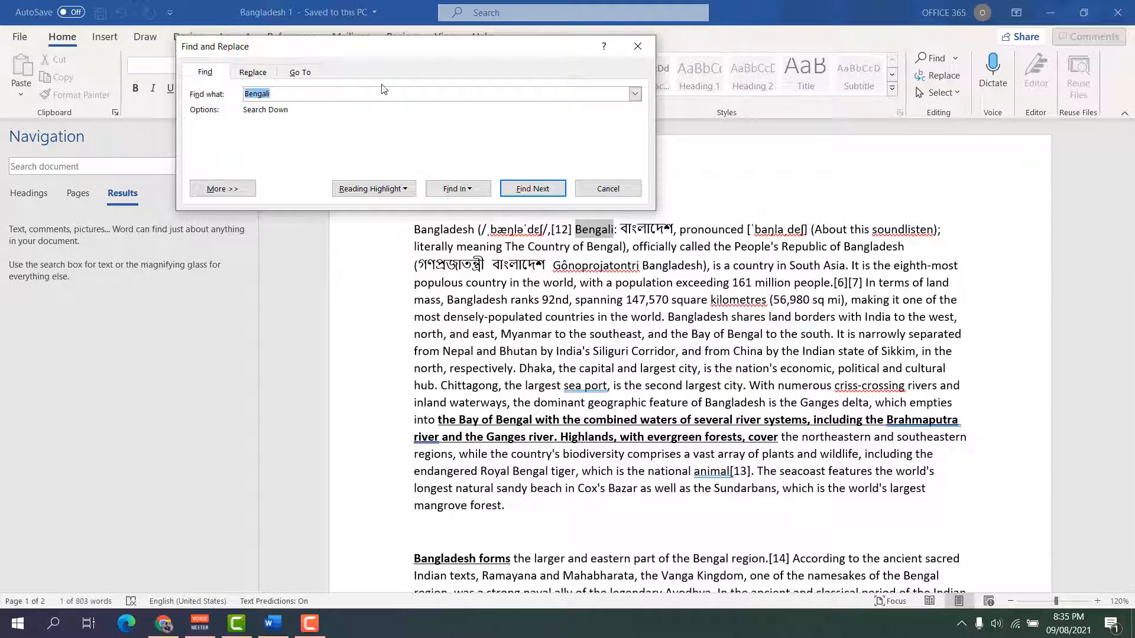
pyautogui.moveTo(381, 52); pyautogui.dragTo(296, 189)
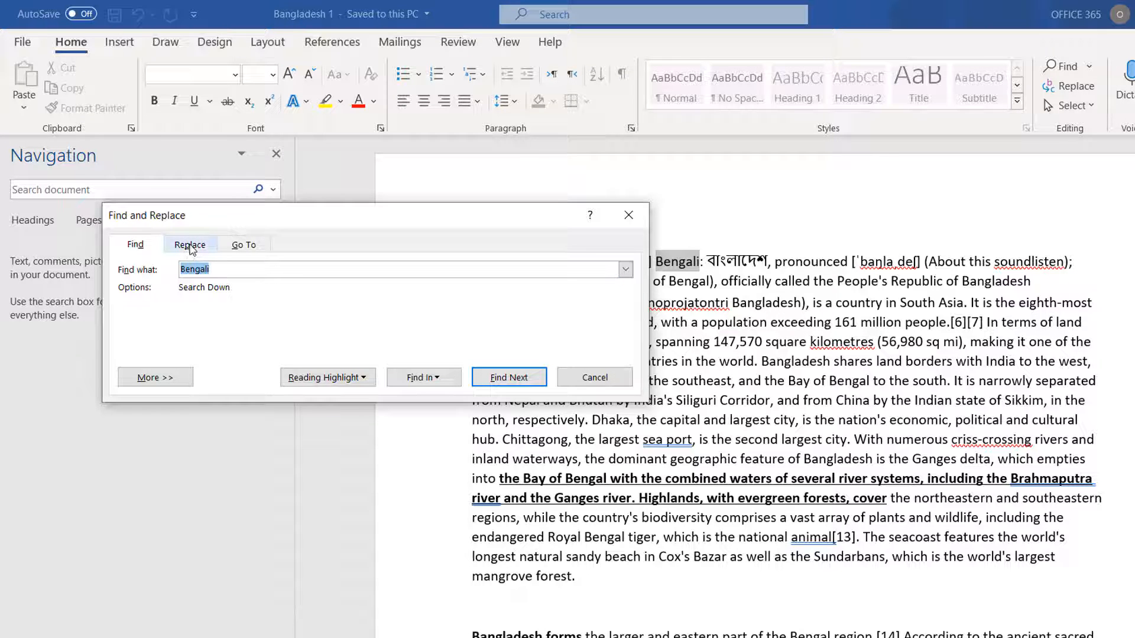
pyautogui.click(190, 249)
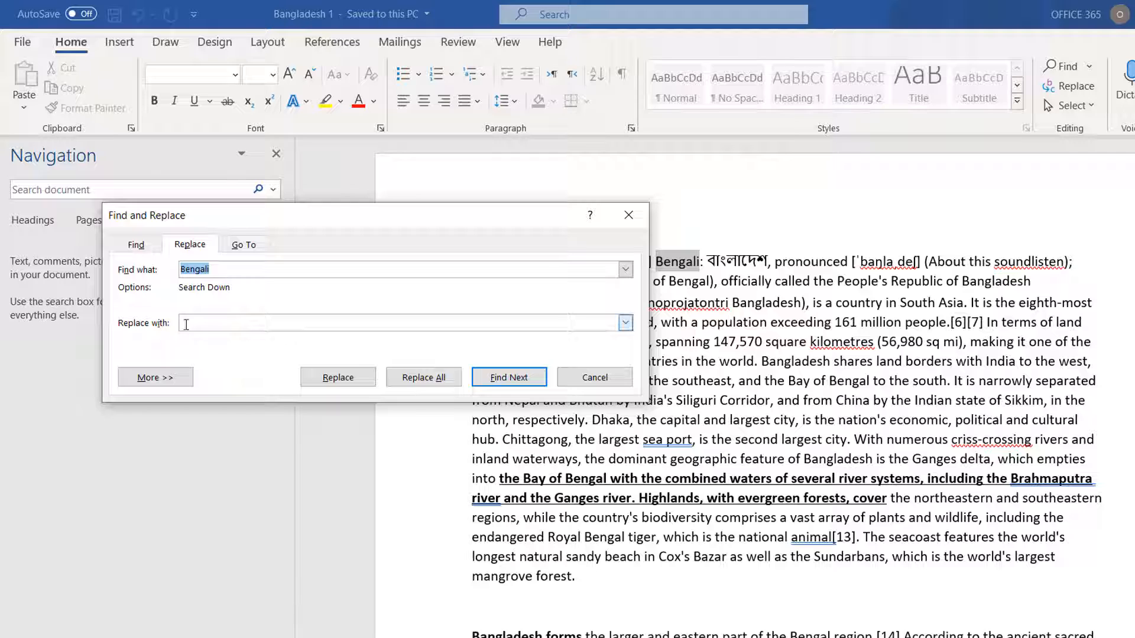
pyautogui.click(195, 319)
pyautogui.write('Banglade')
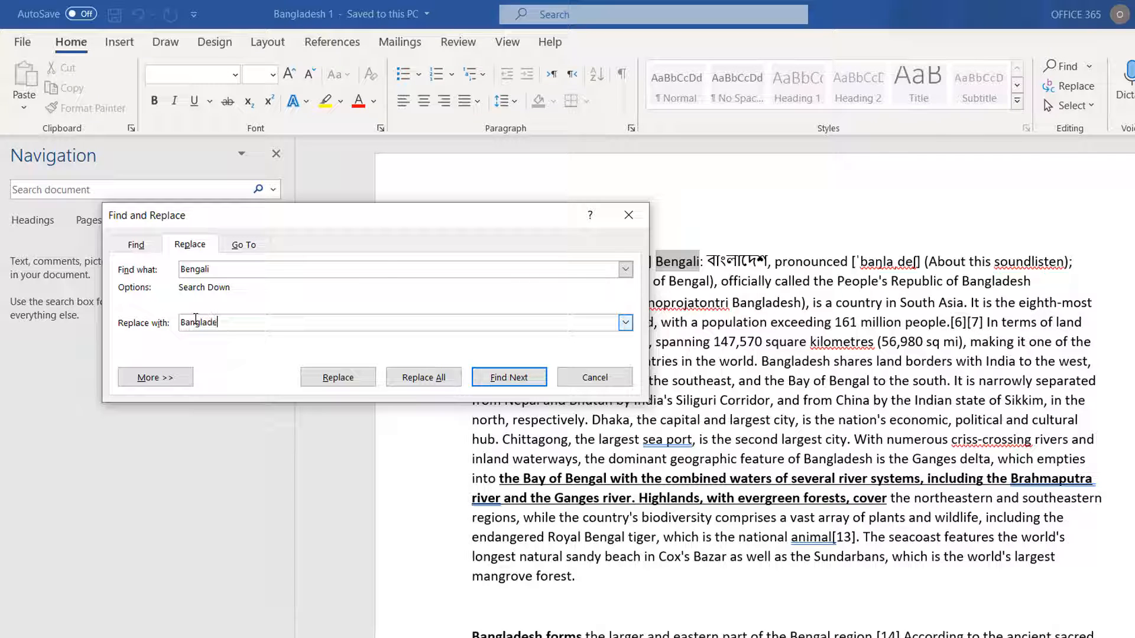
pyautogui.write('shi')
pyautogui.moveTo(395, 210); pyautogui.dragTo(357, 178)
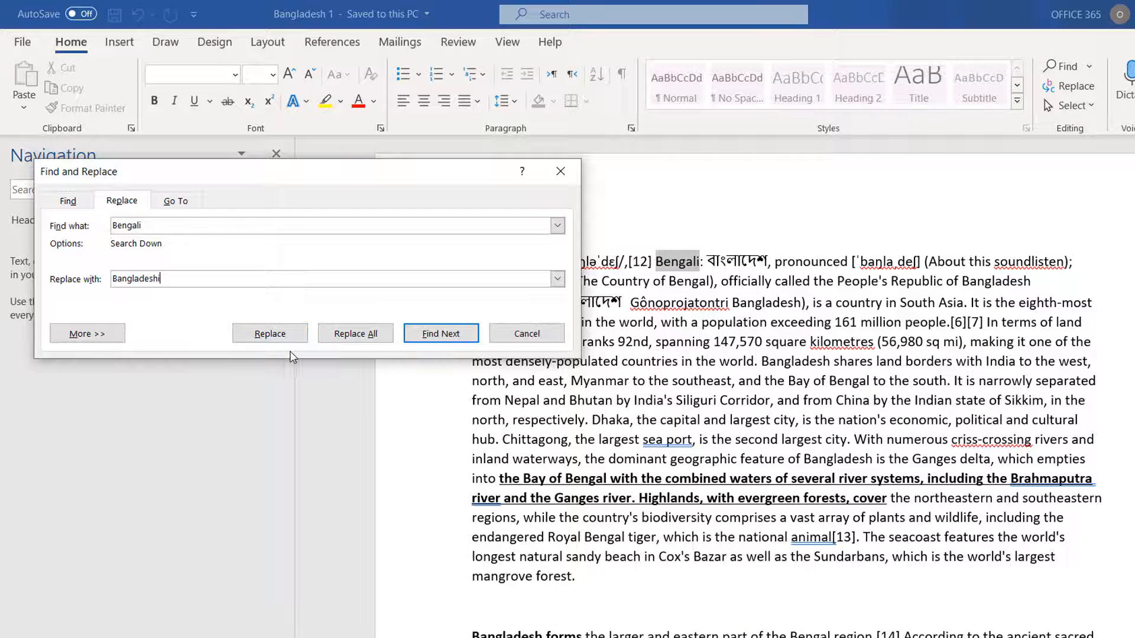
# Replace the first "Bengali" with "Bangladeshi" individually and all remaining ones at once, continuing the search from the beginning, and close the dialog.
pyautogui.click(283, 338)
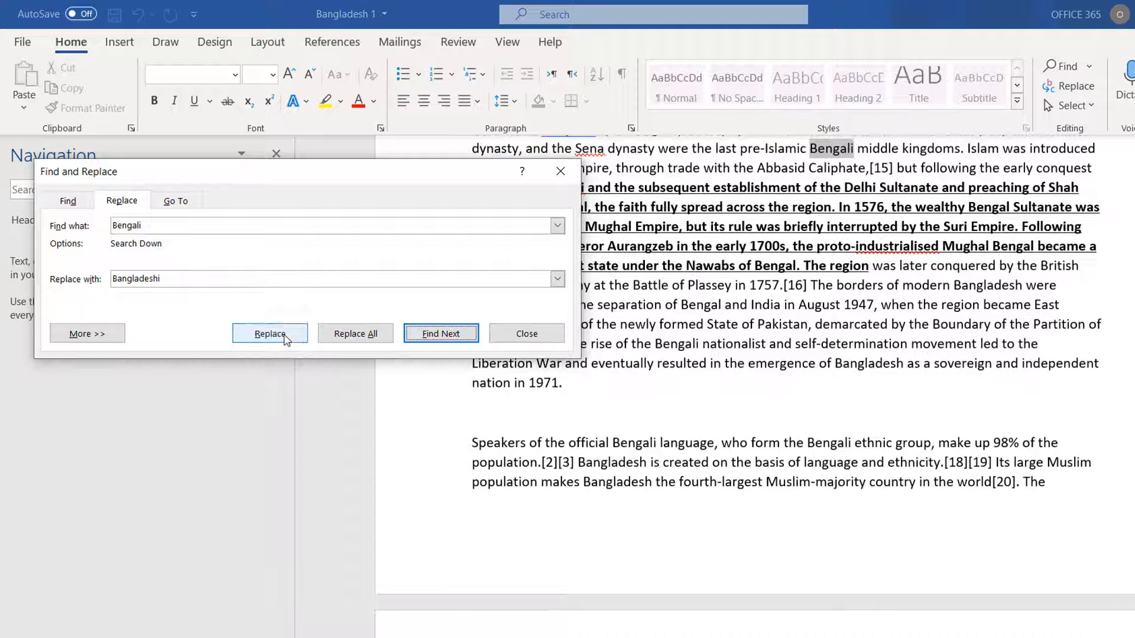
pyautogui.click(372, 336)
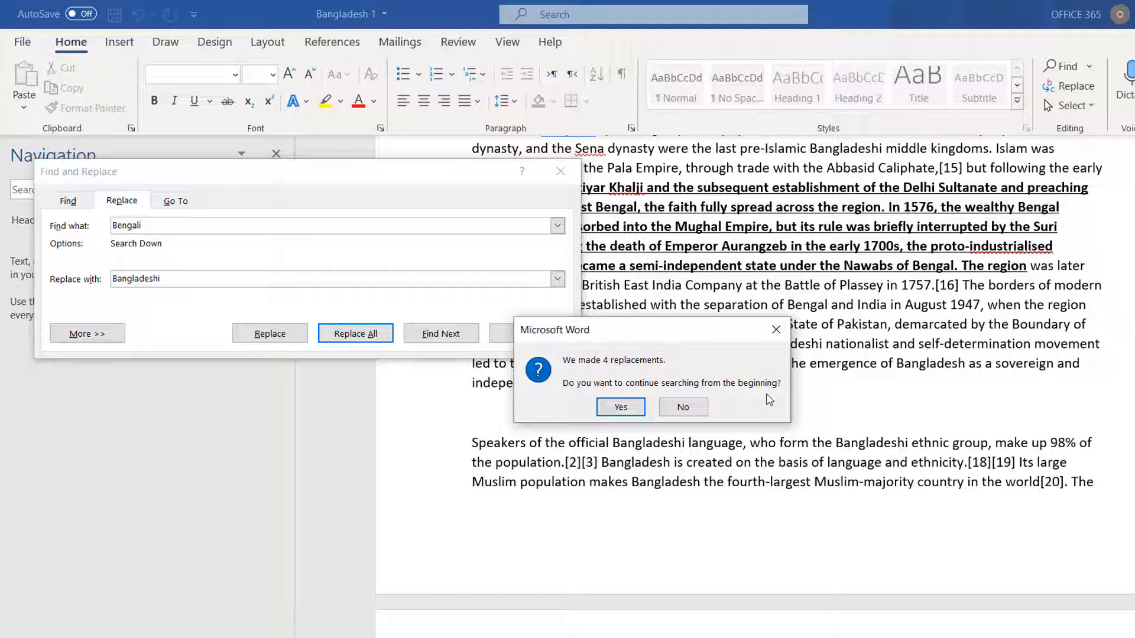
pyautogui.click(644, 405)
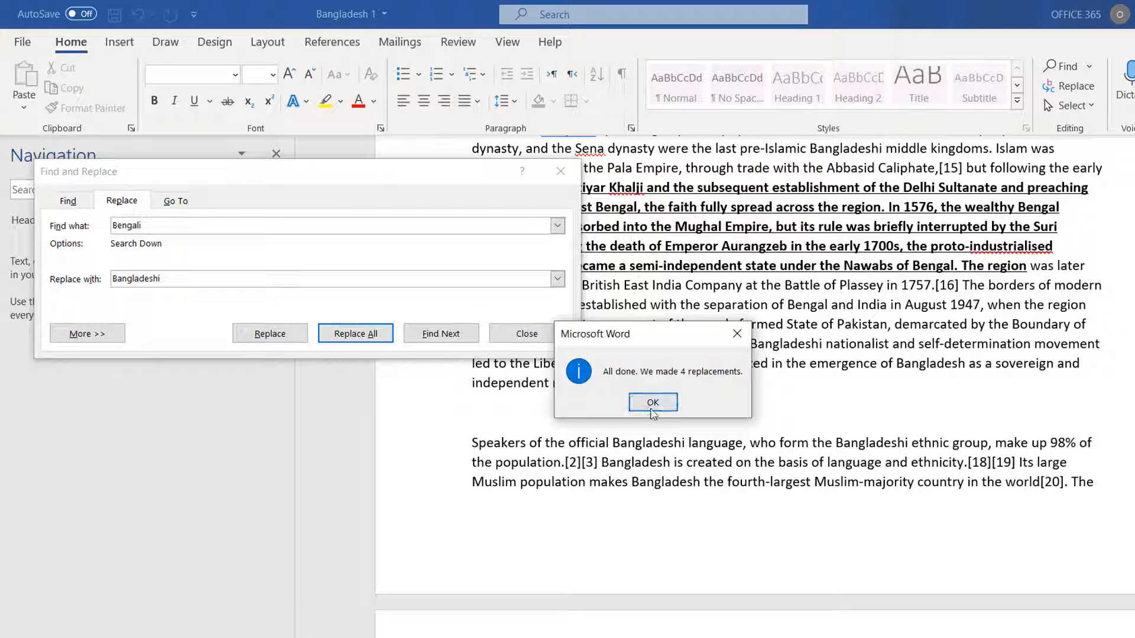
pyautogui.click(652, 403)
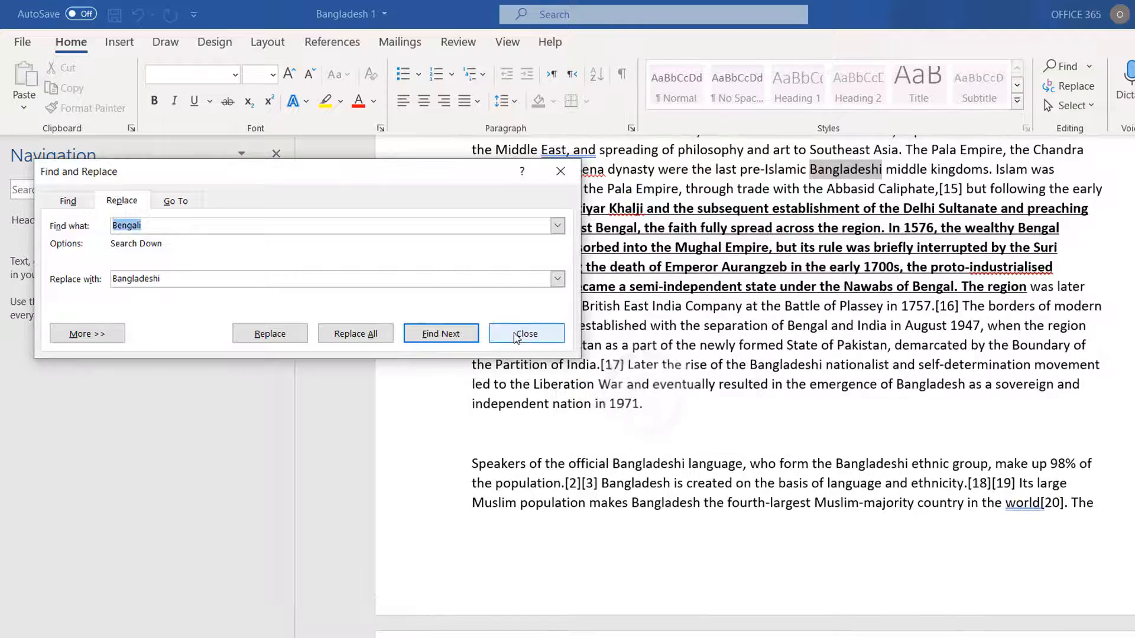
pyautogui.click(525, 332)
pyautogui.scroll(3, 617, 335)
pyautogui.scroll(7, 617, 335)
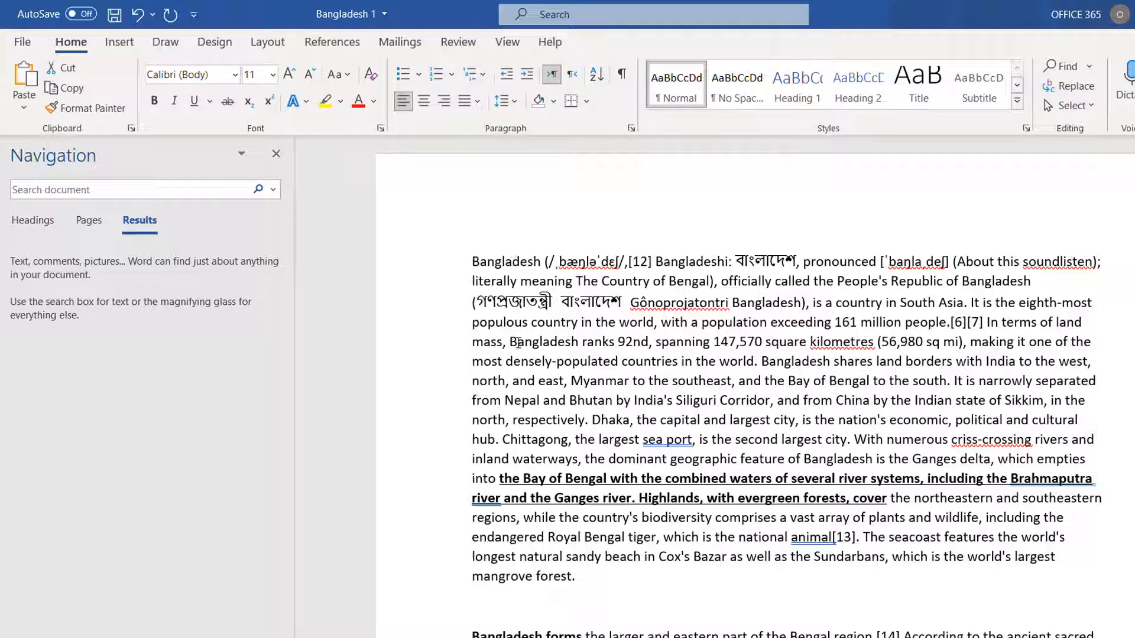
pyautogui.click(524, 320)
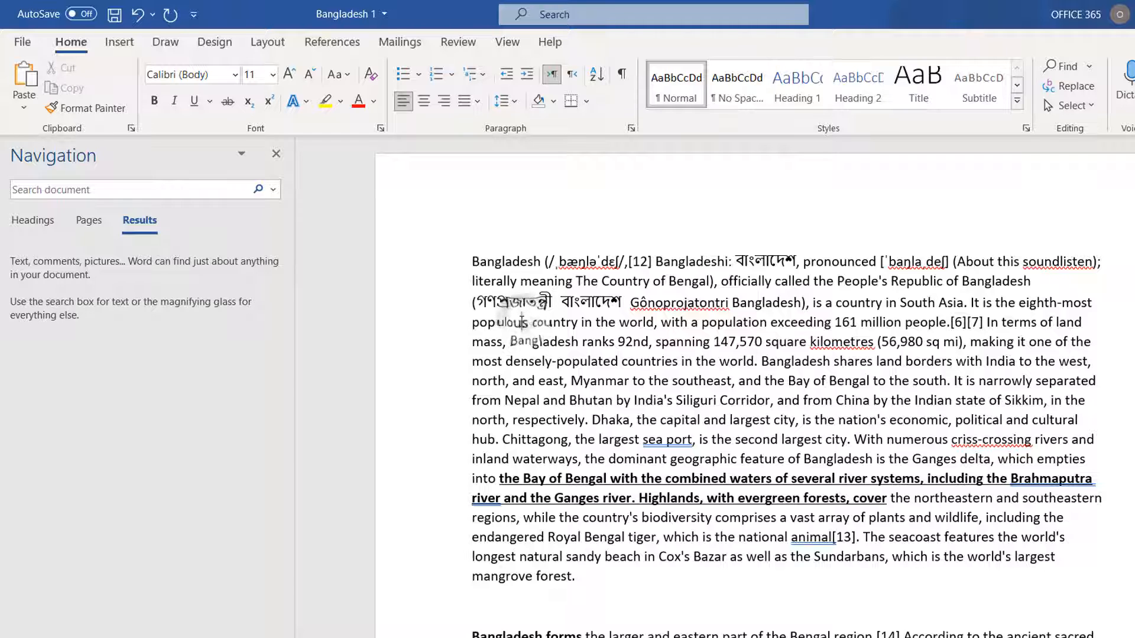
# Search the document for "Bangladesh" and set up an advanced find and replace that substitutes "Bangla" for it.
pyautogui.click(1062, 68)
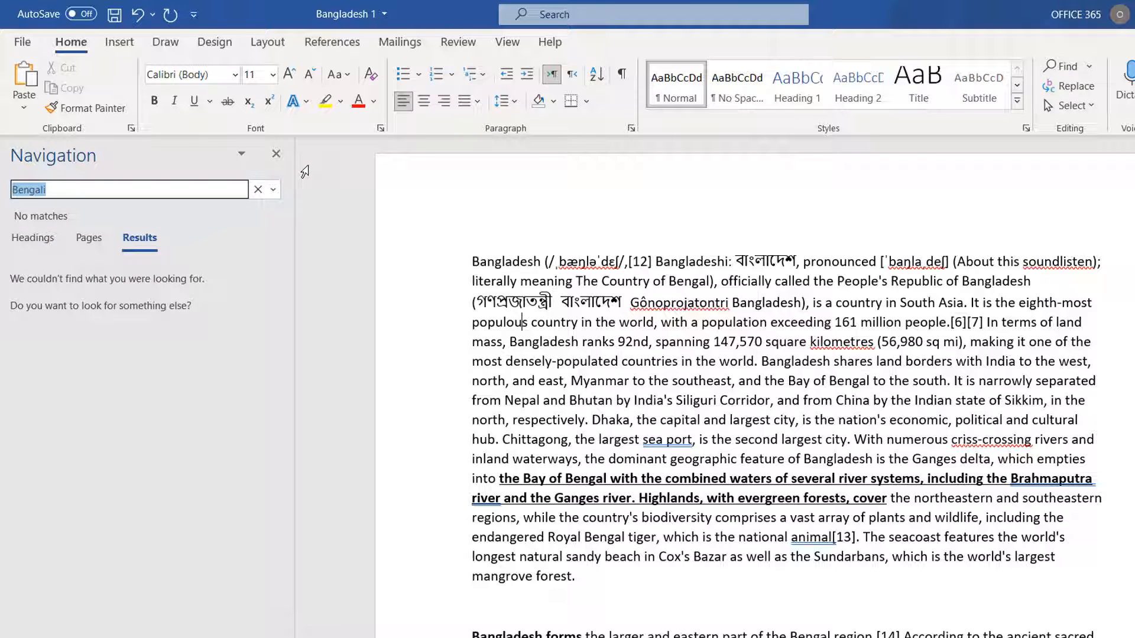
pyautogui.write('Bangladesh')
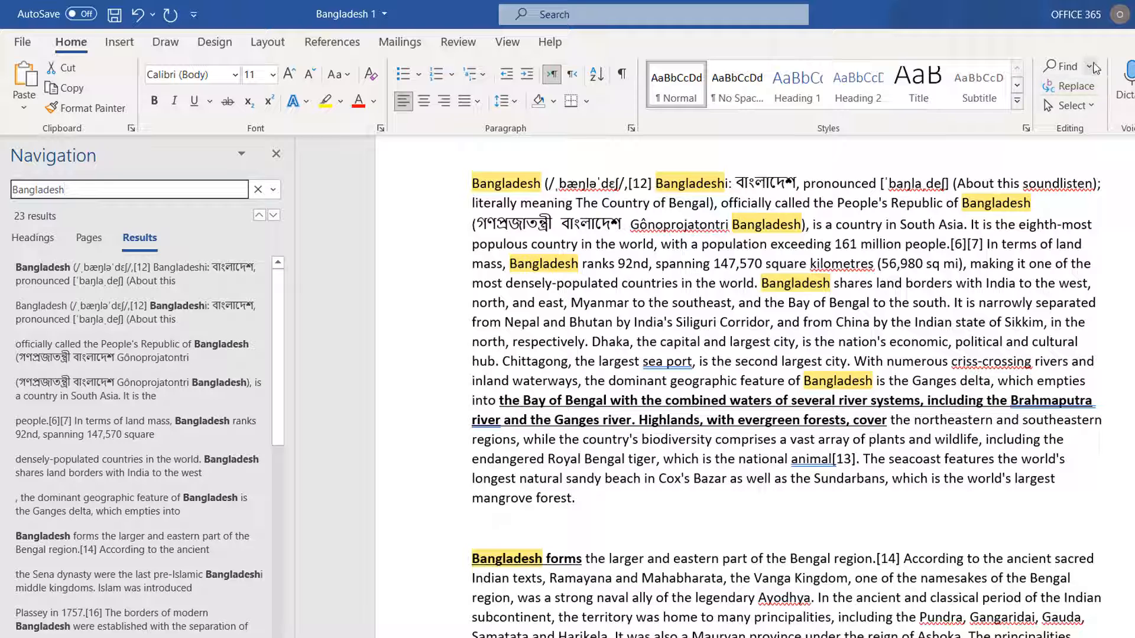
pyautogui.click(1093, 68)
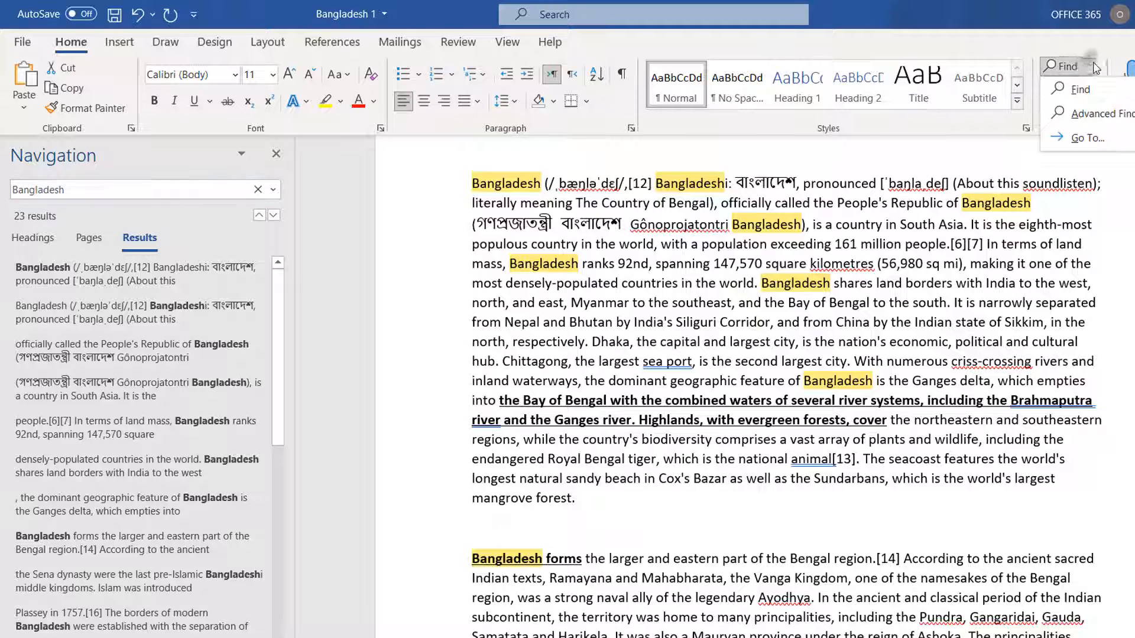
pyautogui.click(1094, 113)
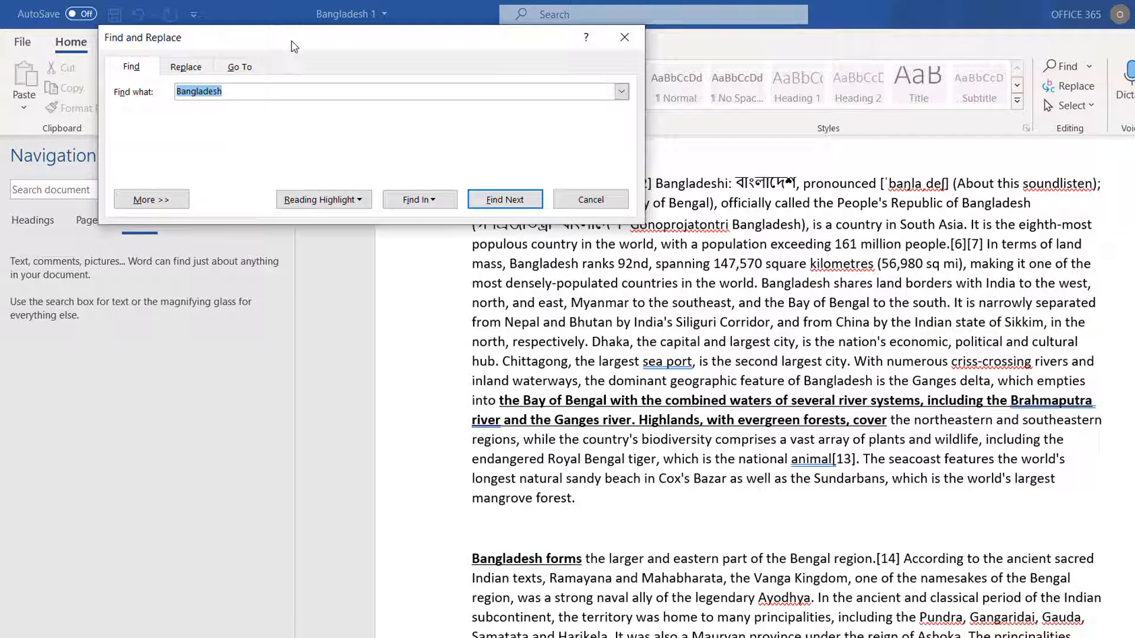
pyautogui.moveTo(294, 46); pyautogui.dragTo(265, 168)
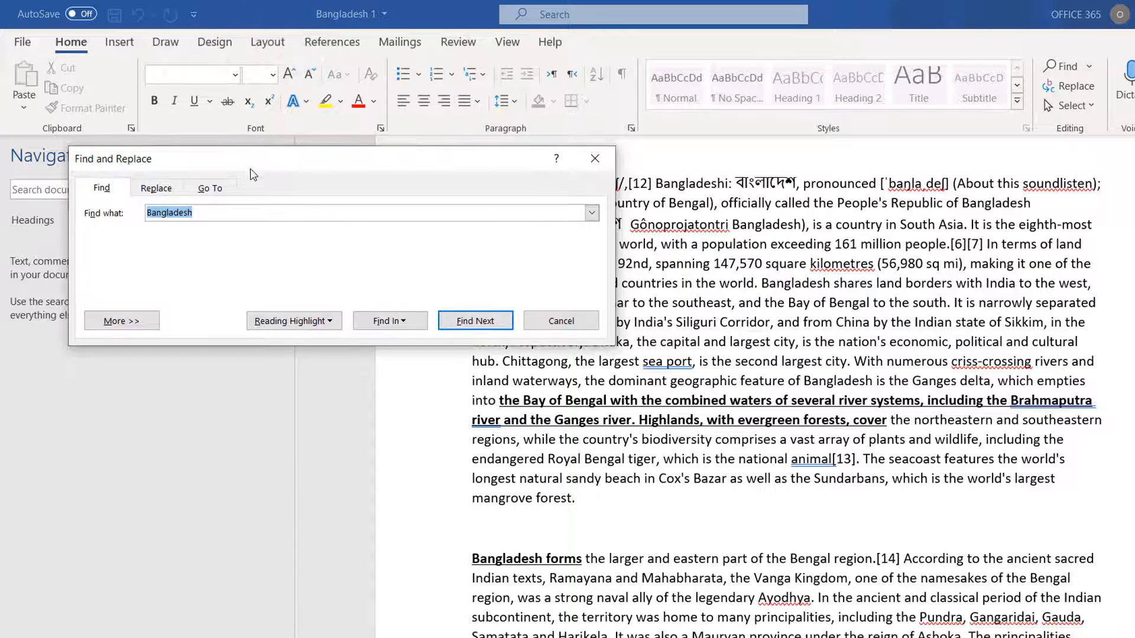
pyautogui.click(157, 190)
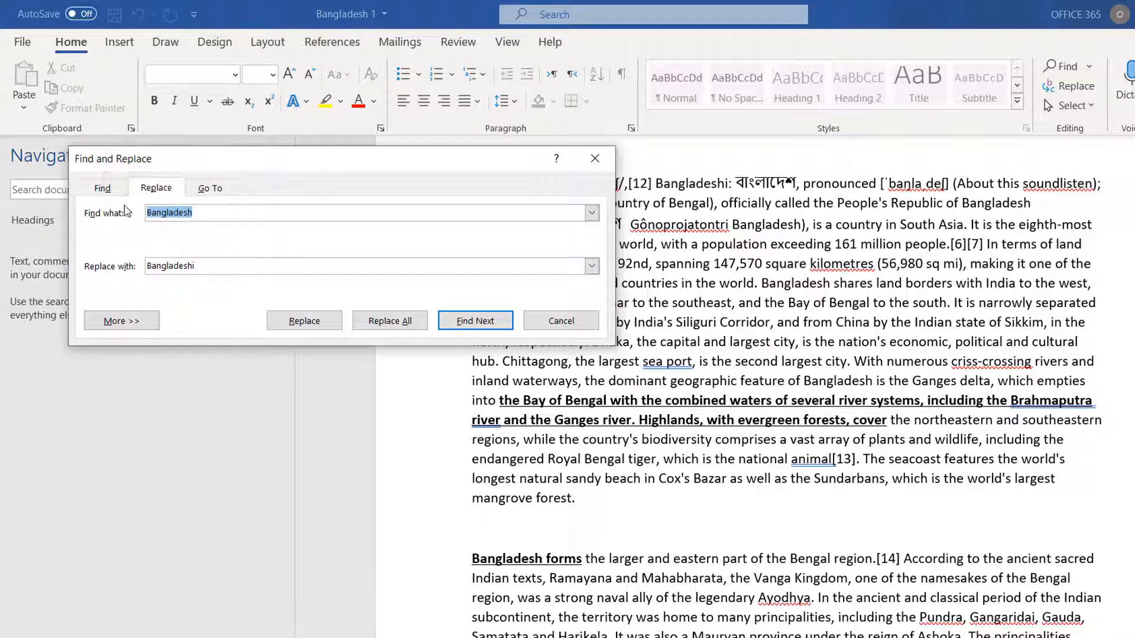
pyautogui.click(201, 213)
pyautogui.moveTo(201, 213); pyautogui.dragTo(168, 213)
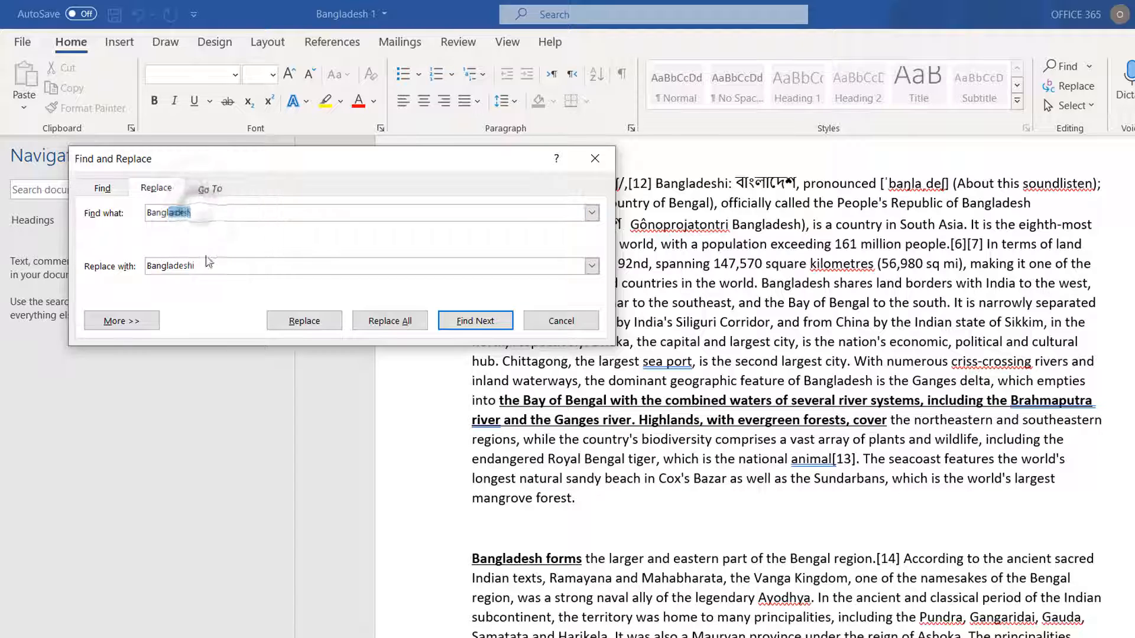
pyautogui.moveTo(222, 264); pyautogui.dragTo(62, 247)
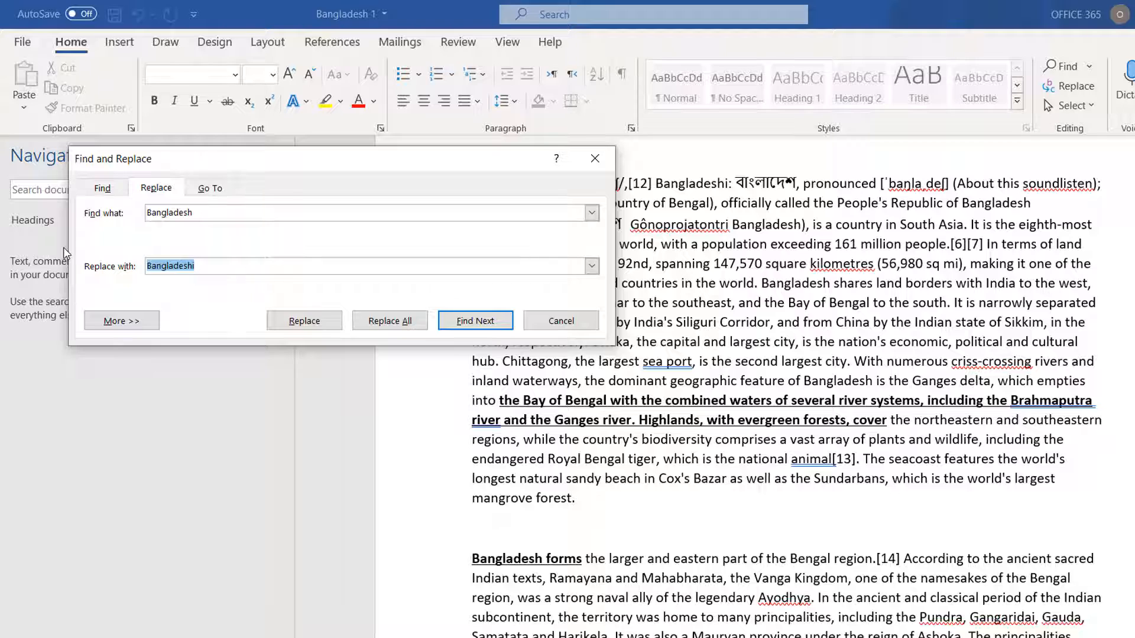
pyautogui.press('BackSpace')
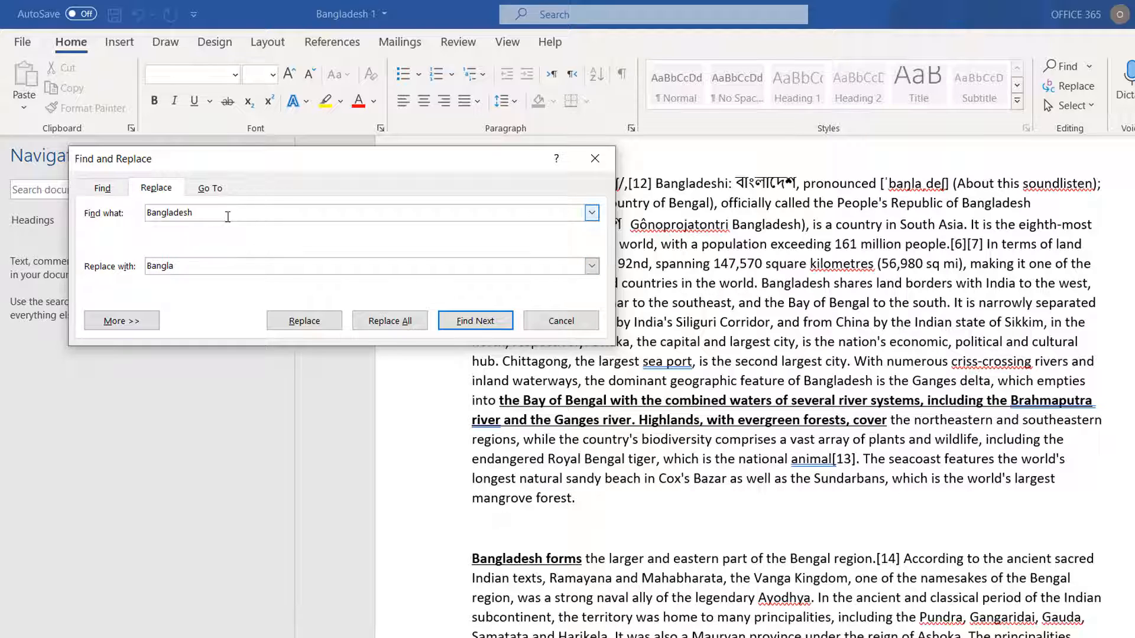
# Replace every occurrence of "Bangladesh" with "Bangla" throughout the document and close the Find and Replace dialog.
pyautogui.click(390, 324)
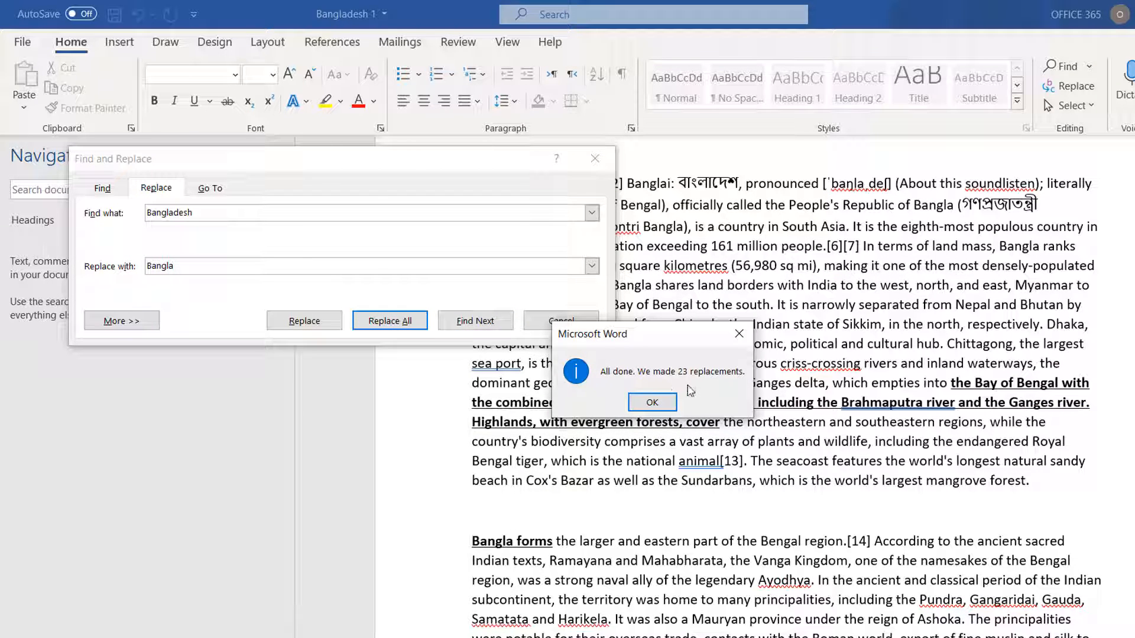
pyautogui.click(652, 403)
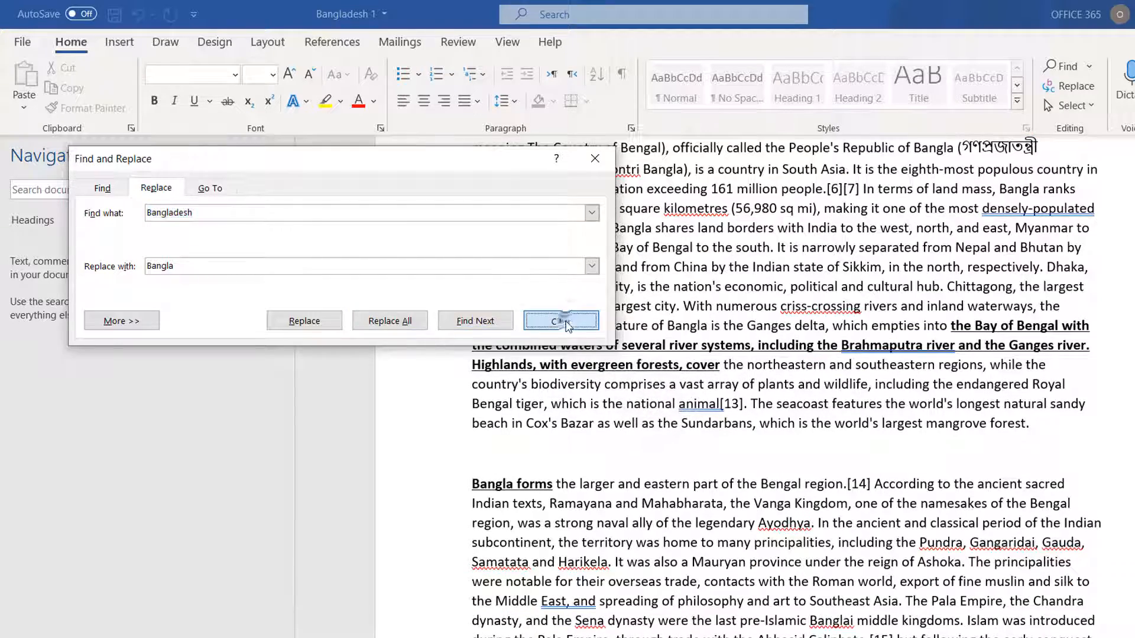
pyautogui.click(584, 325)
pyautogui.scroll(3, 484, 274)
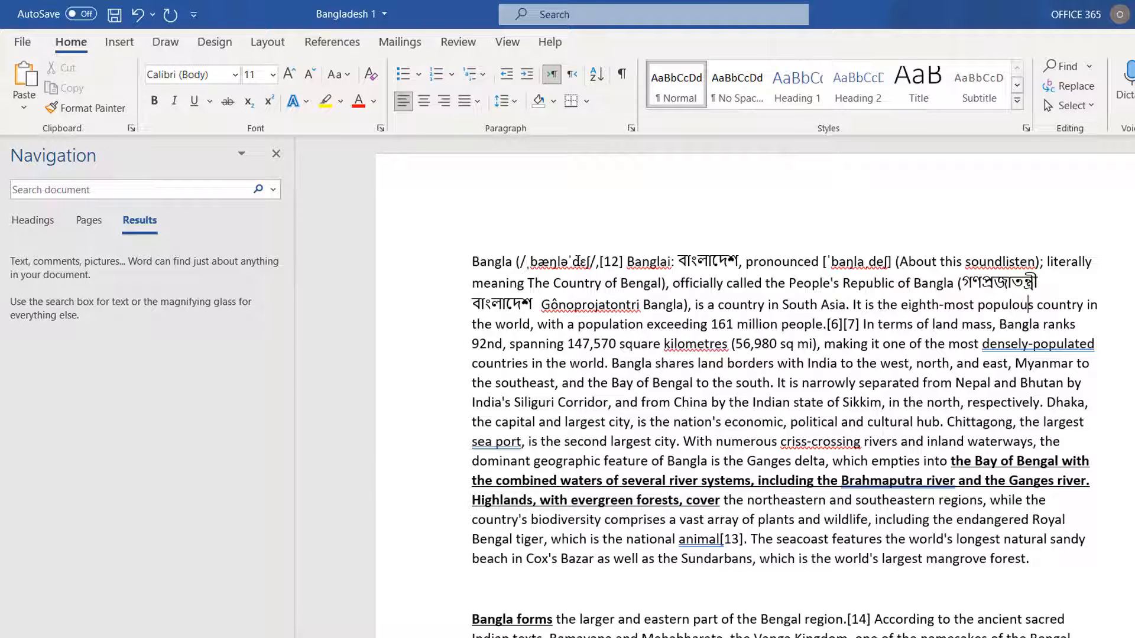
# Close the Navigation pane beside the document.
pyautogui.doubleClick(475, 262)
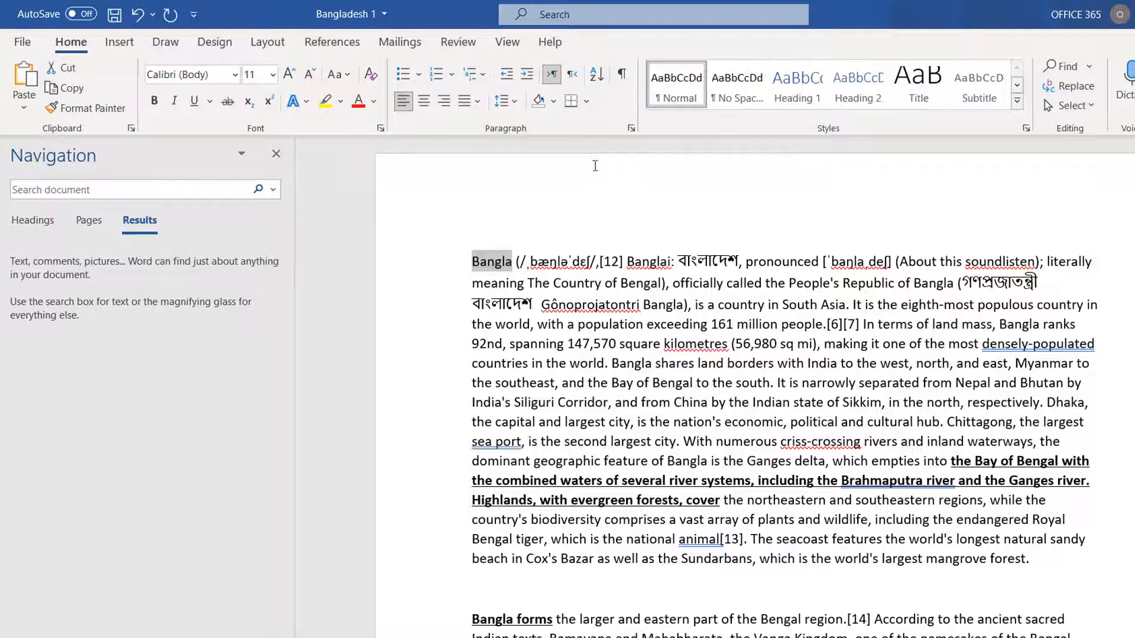
pyautogui.click(276, 153)
pyautogui.click(440, 273)
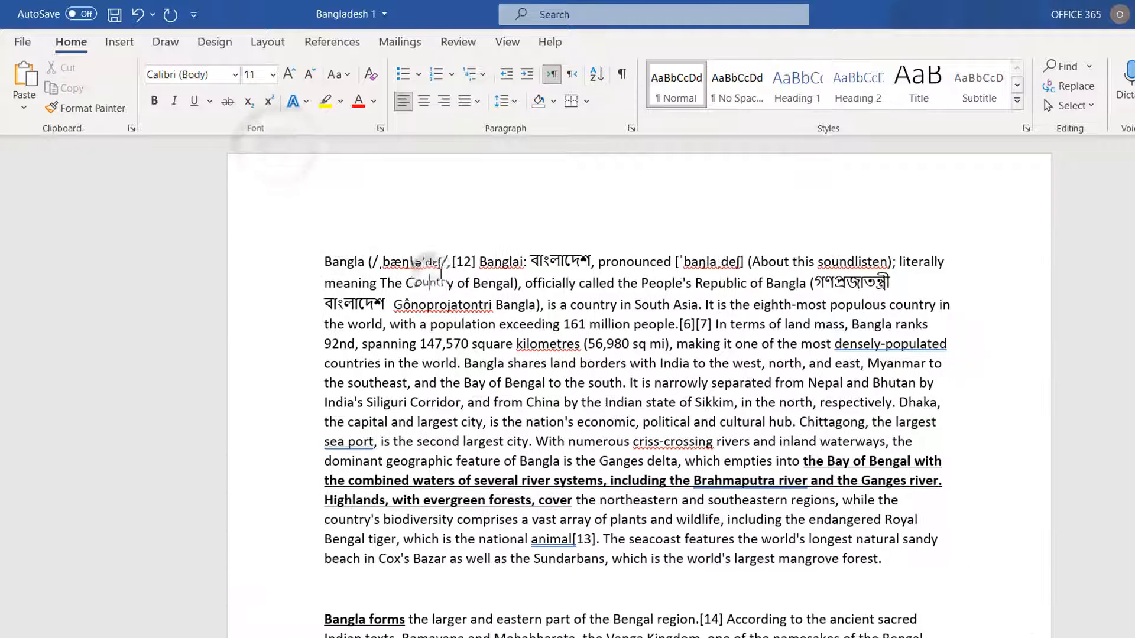
pyautogui.scroll(-3, 440, 274)
pyautogui.moveTo(349, 287); pyautogui.dragTo(548, 307)
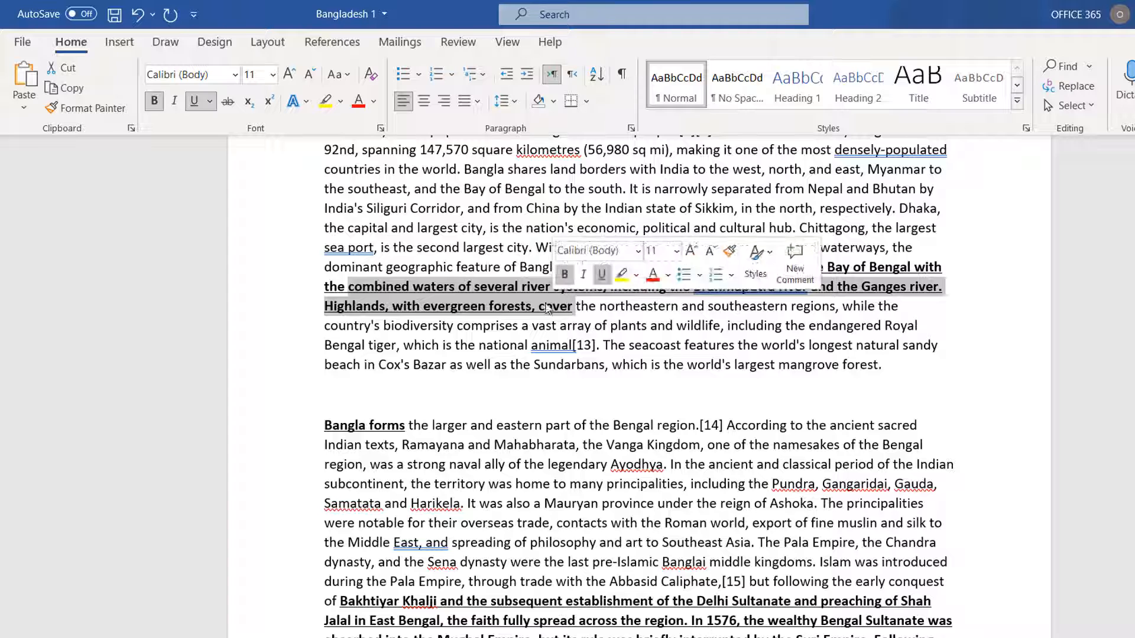
pyautogui.click(513, 306)
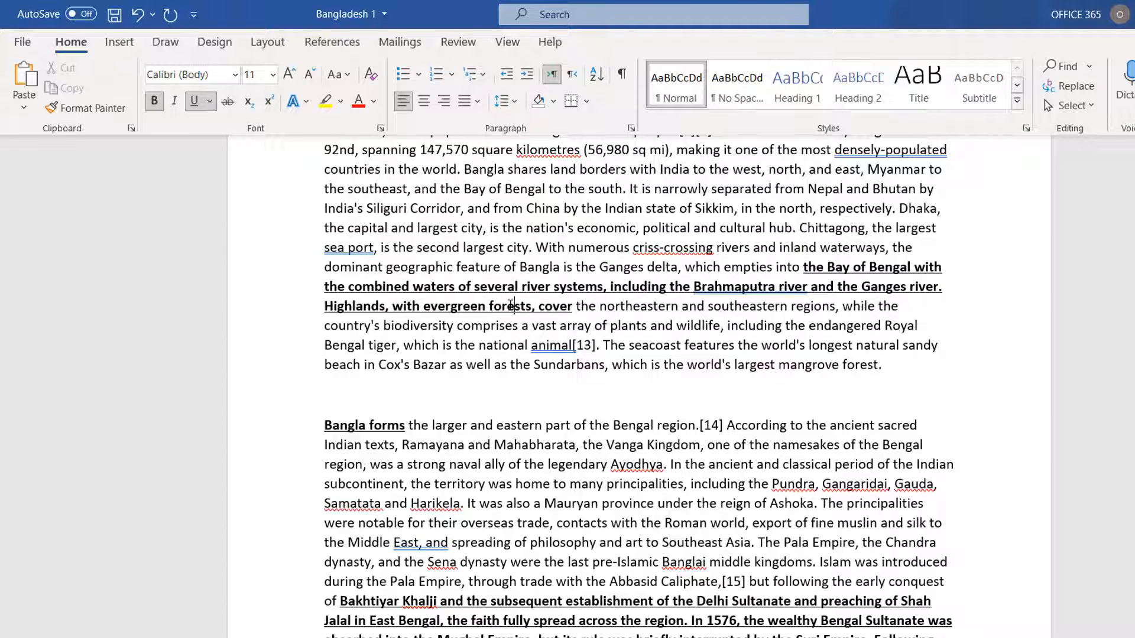
pyautogui.scroll(3, 509, 301)
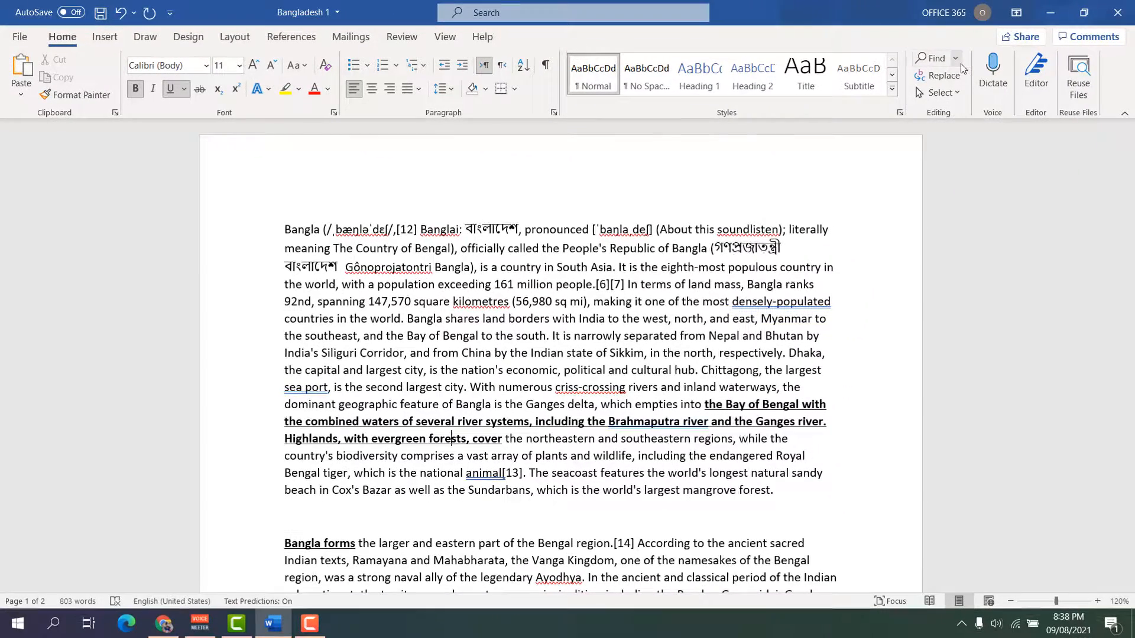
# Open the advanced find and replace settings, clear the search text and show the additional search options.
pyautogui.click(956, 59)
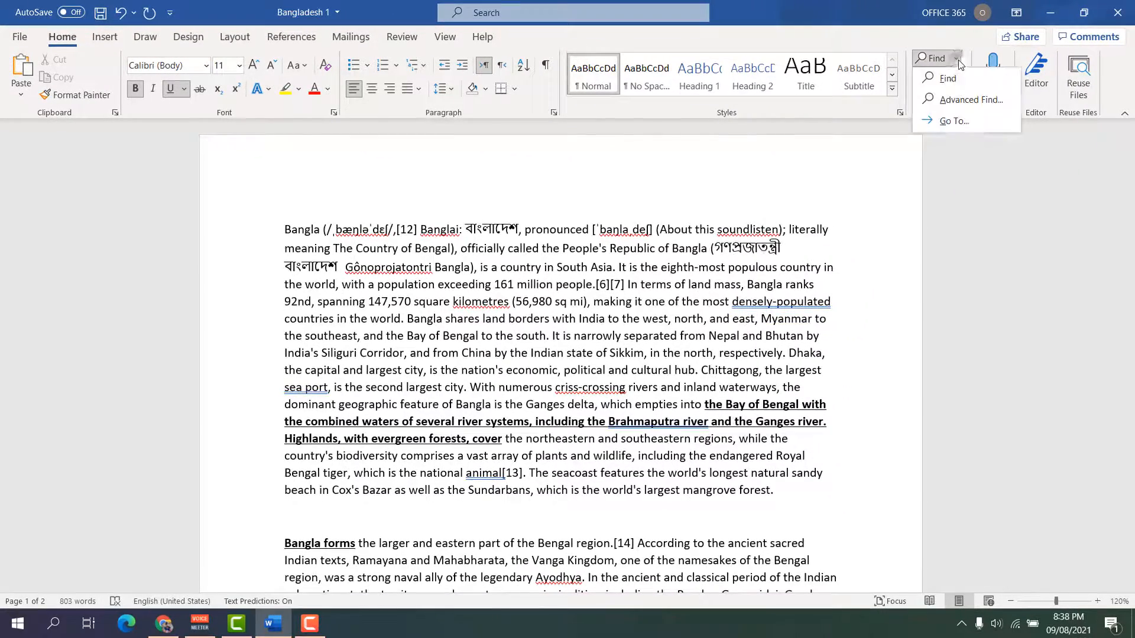
pyautogui.click(971, 100)
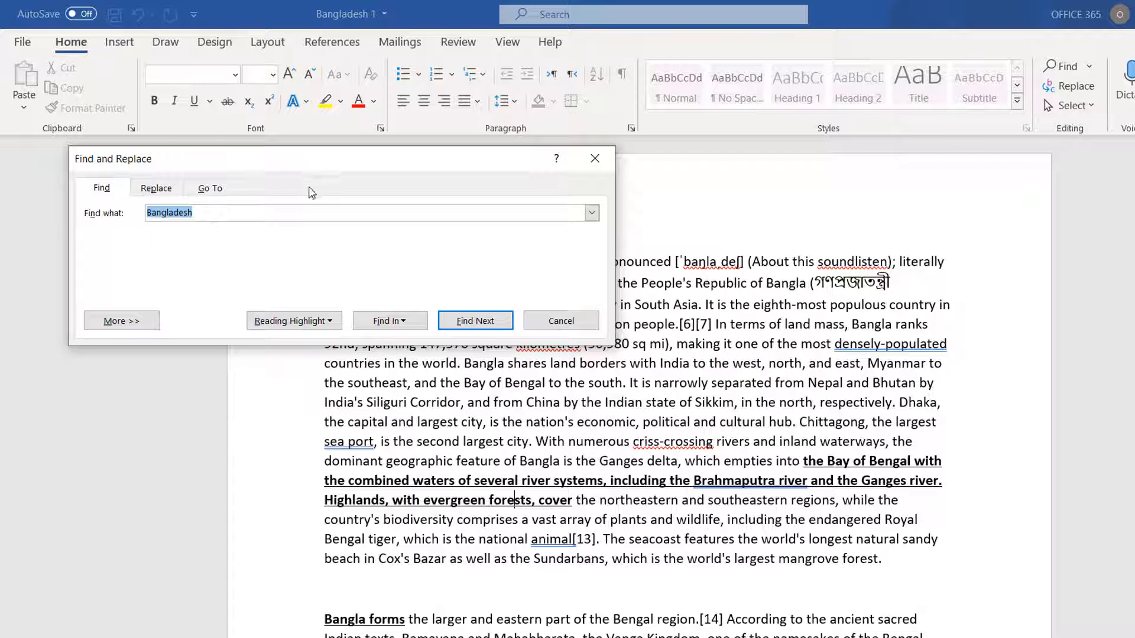
pyautogui.click(156, 188)
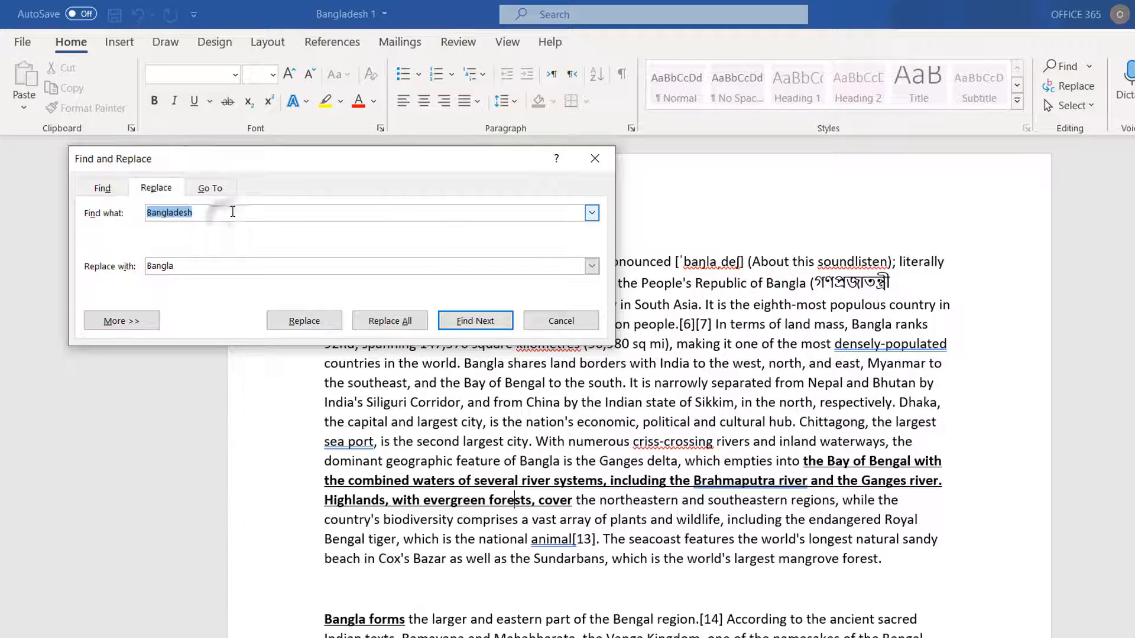
pyautogui.press('BackSpace')
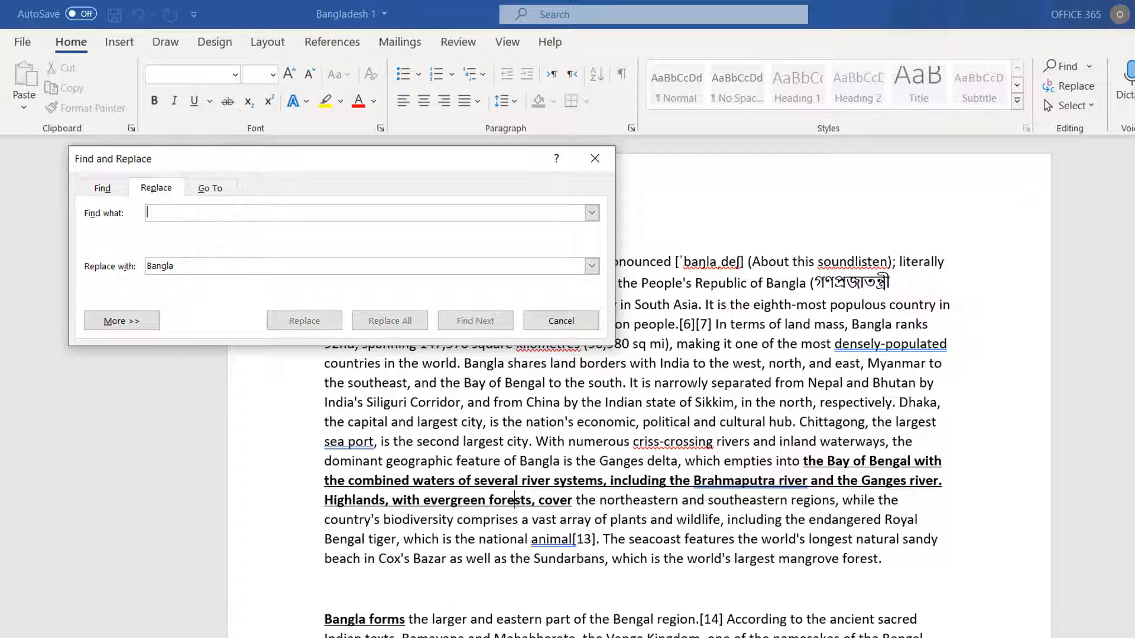
pyautogui.click(145, 325)
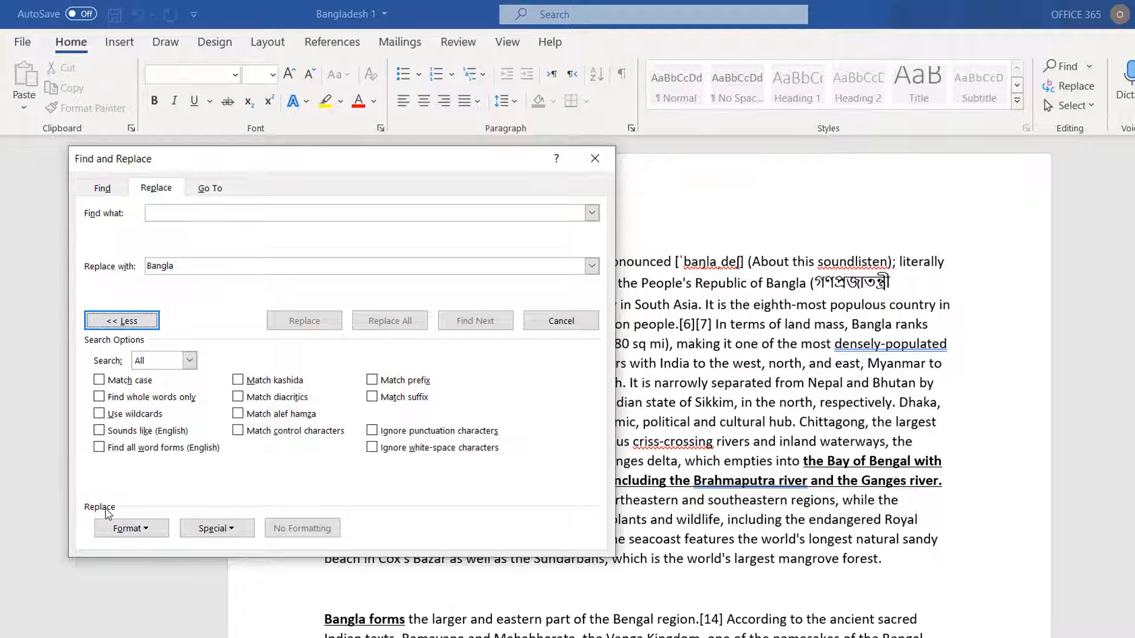
# Set the format to search for to bold font style with a single underline.
pyautogui.click(147, 532)
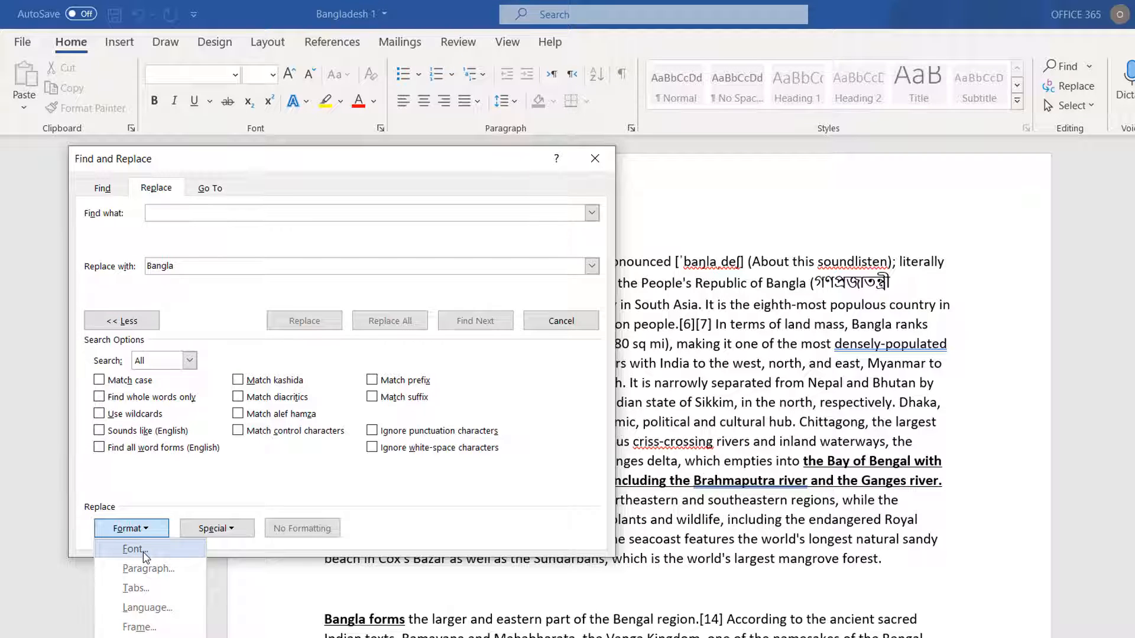
pyautogui.click(144, 552)
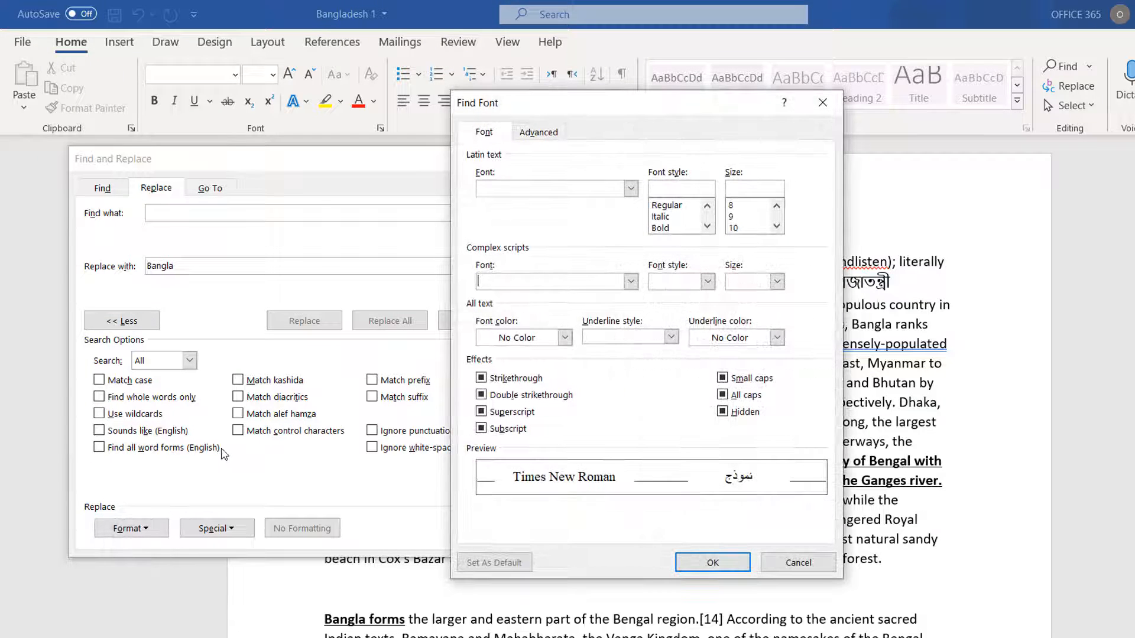
pyautogui.moveTo(649, 104); pyautogui.dragTo(471, 127)
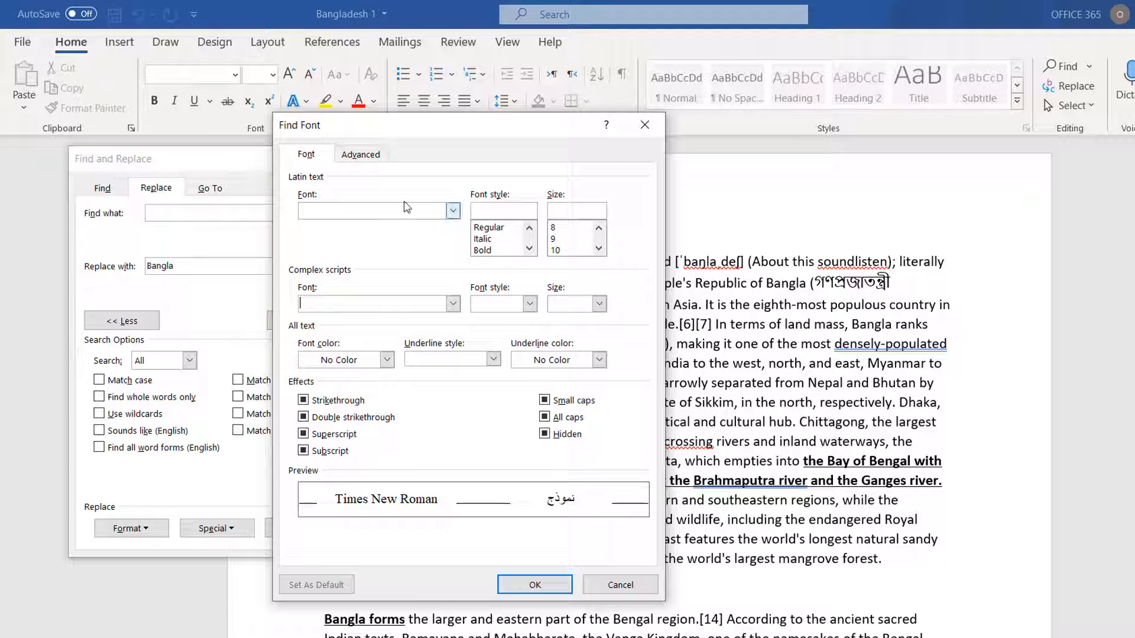
pyautogui.click(484, 251)
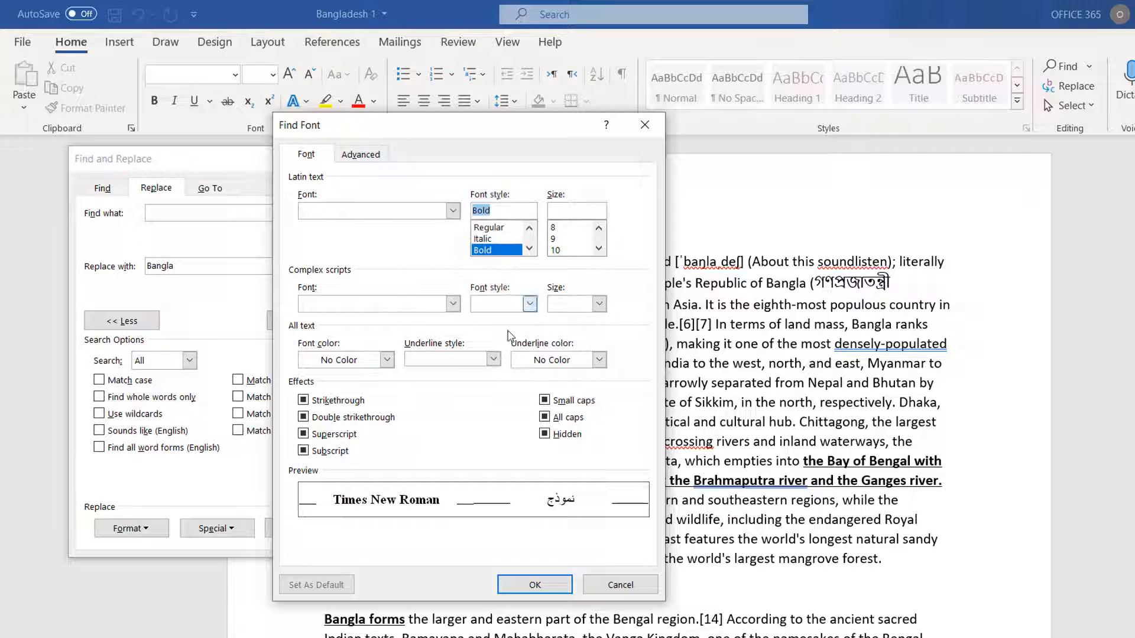
pyautogui.click(493, 359)
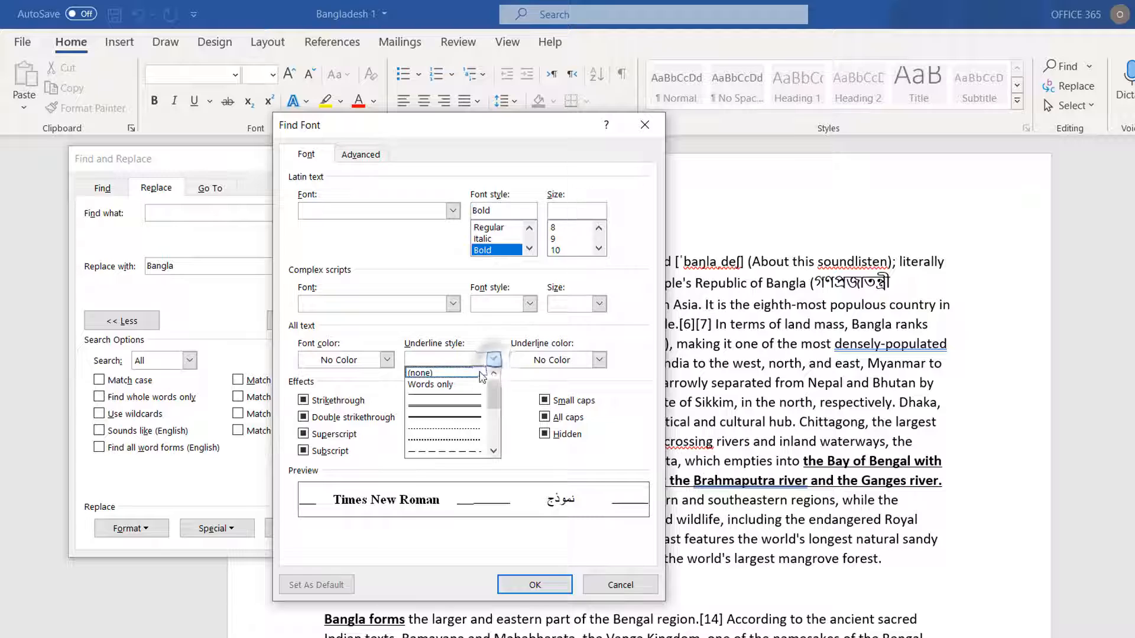
pyautogui.click(455, 401)
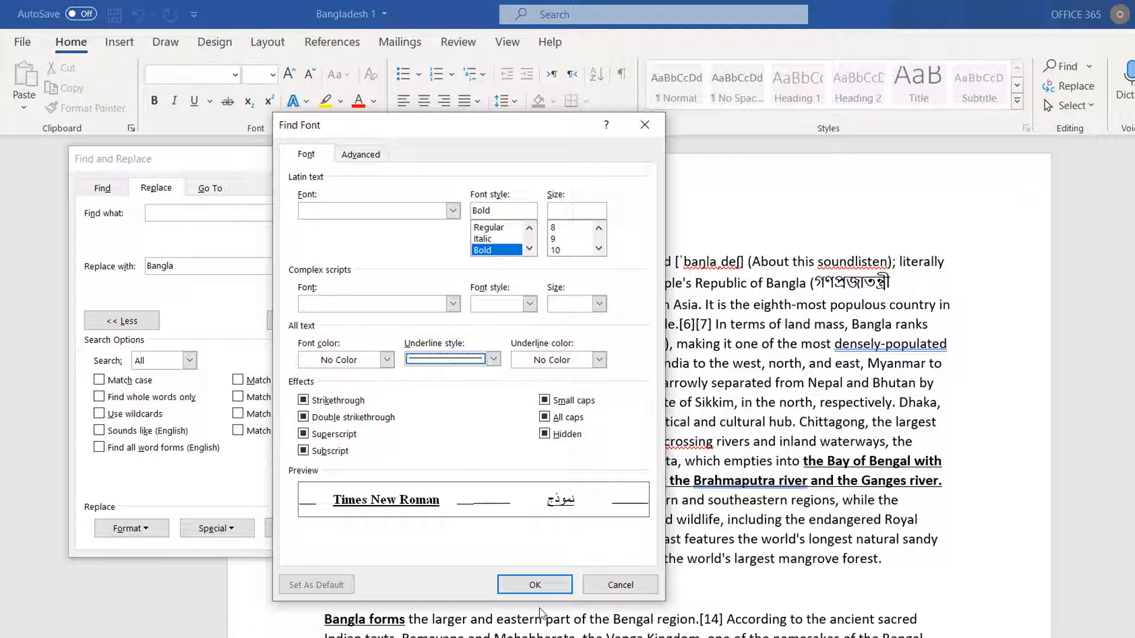
pyautogui.click(535, 584)
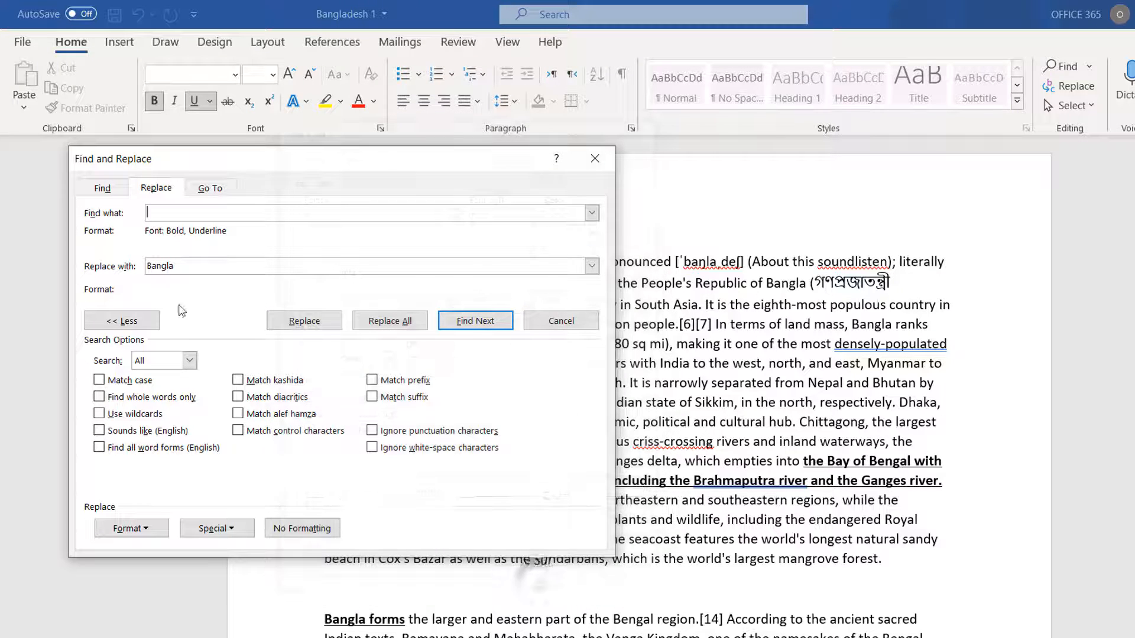
# Clear the replacement text and set its format to Regular font style with underline style (none).
pyautogui.doubleClick(198, 266)
pyautogui.press('BackSpace')
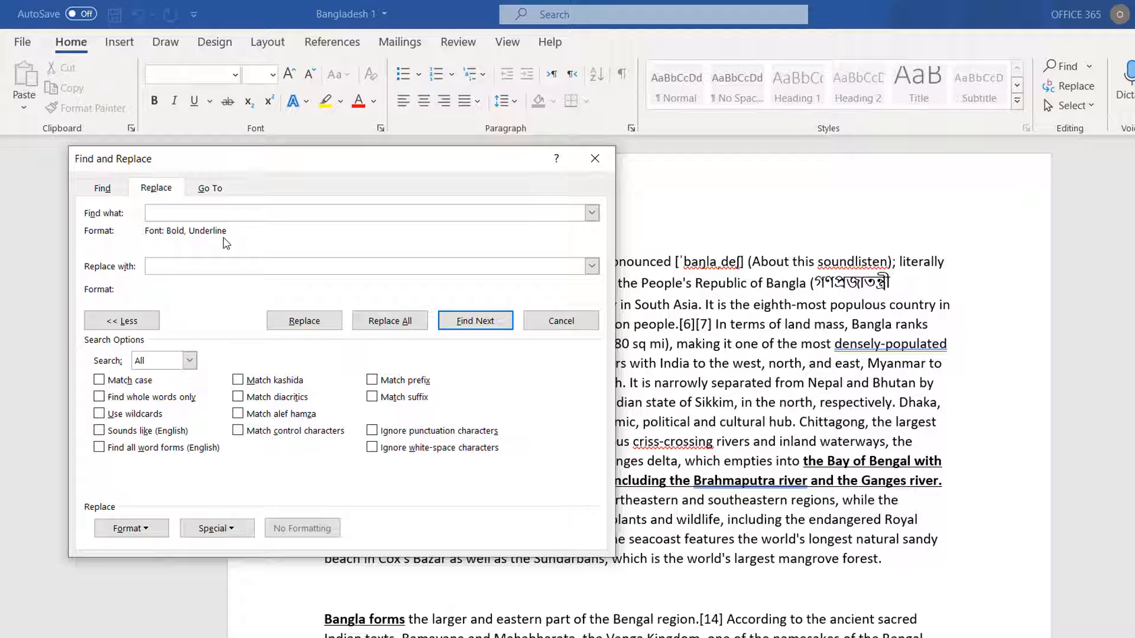
pyautogui.click(139, 529)
pyautogui.click(142, 551)
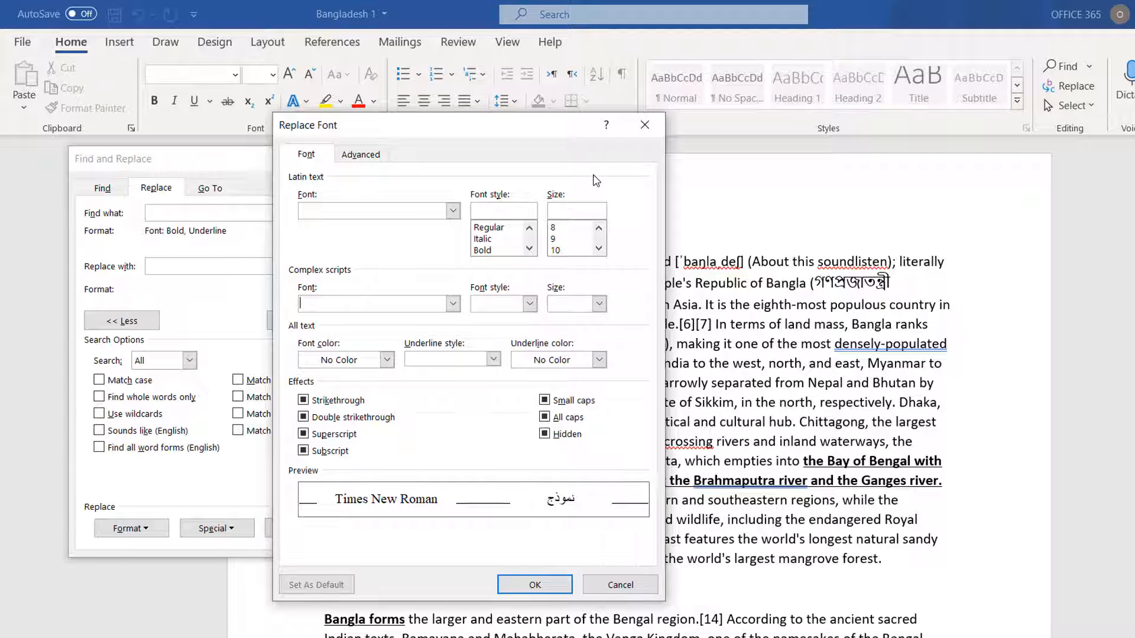
pyautogui.click(495, 228)
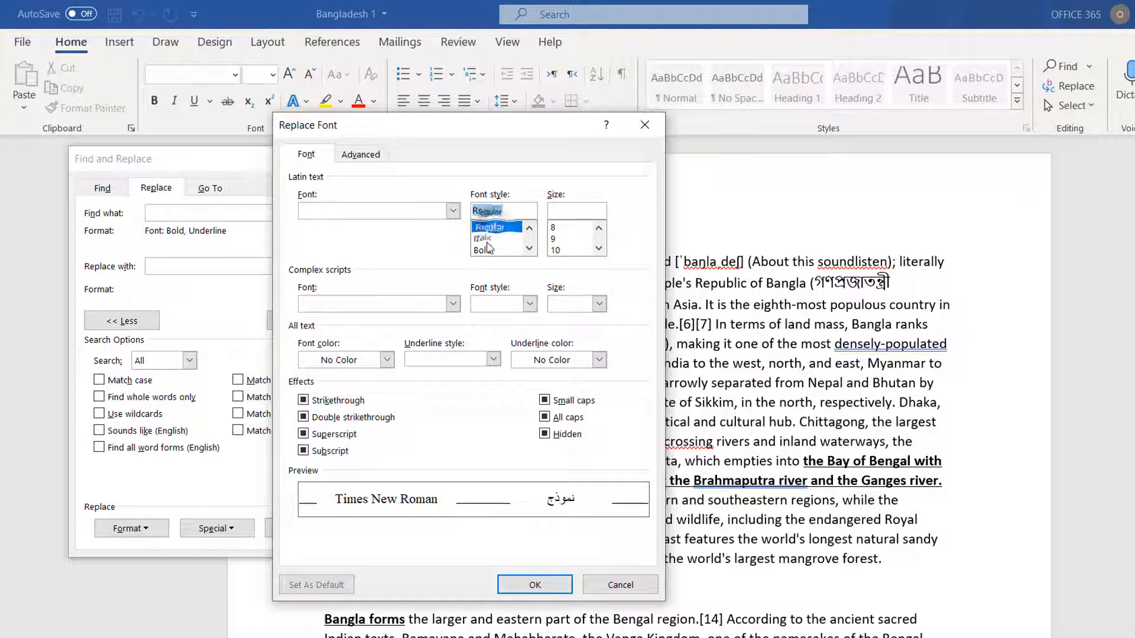
pyautogui.click(493, 359)
pyautogui.click(440, 373)
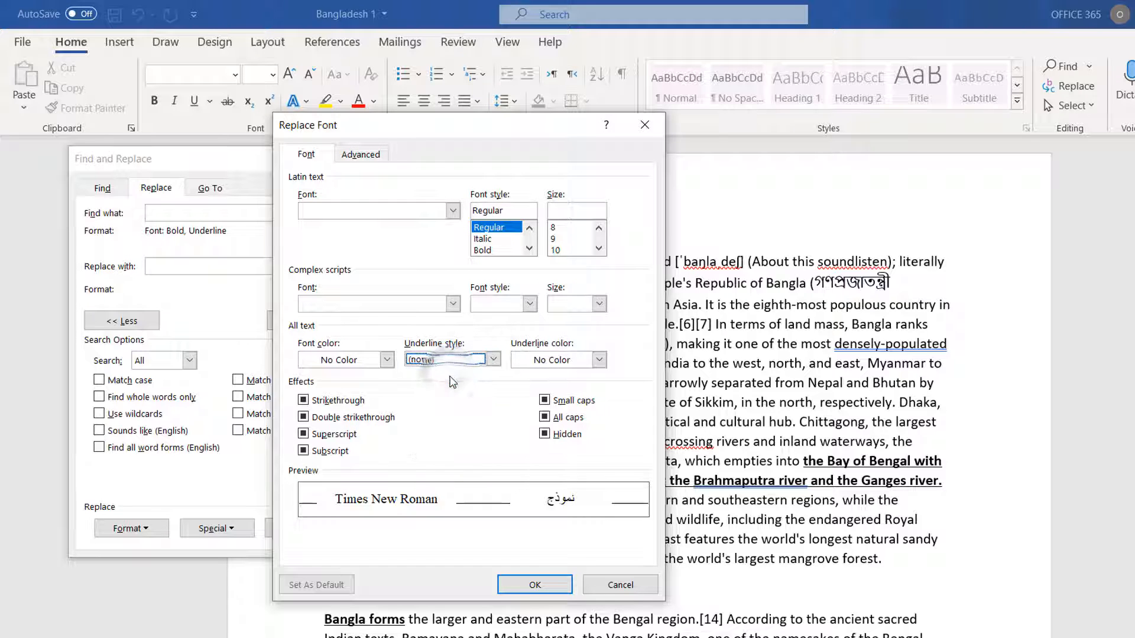
pyautogui.click(535, 584)
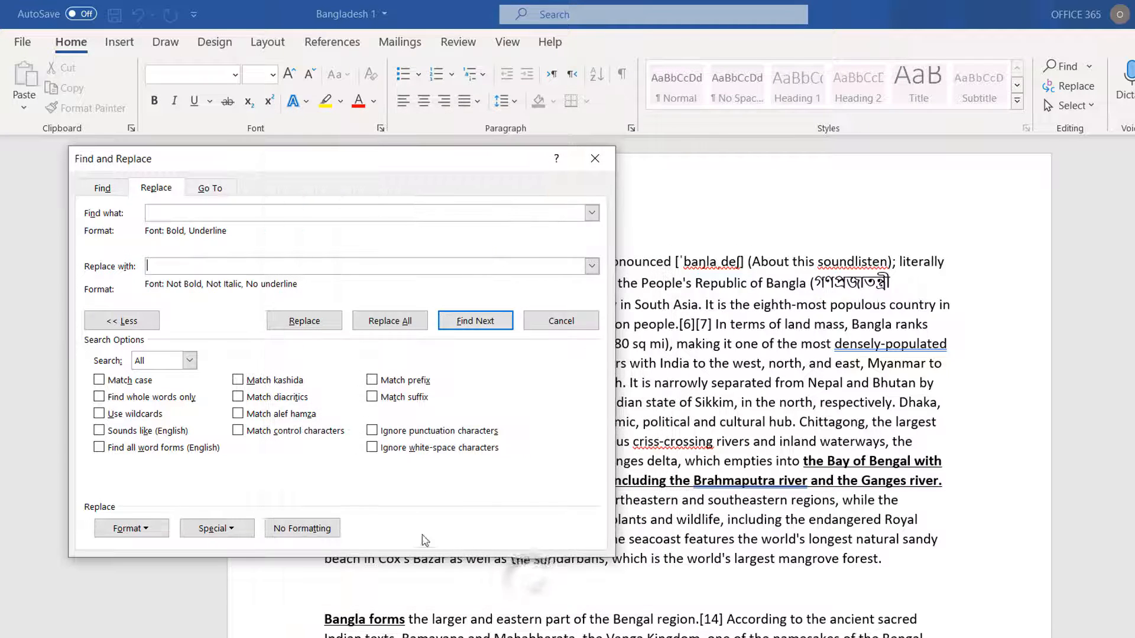
# Replace all bold underlined formatting in the document with the regular, non-underlined format and close the Find and Replace dialog.
pyautogui.click(397, 323)
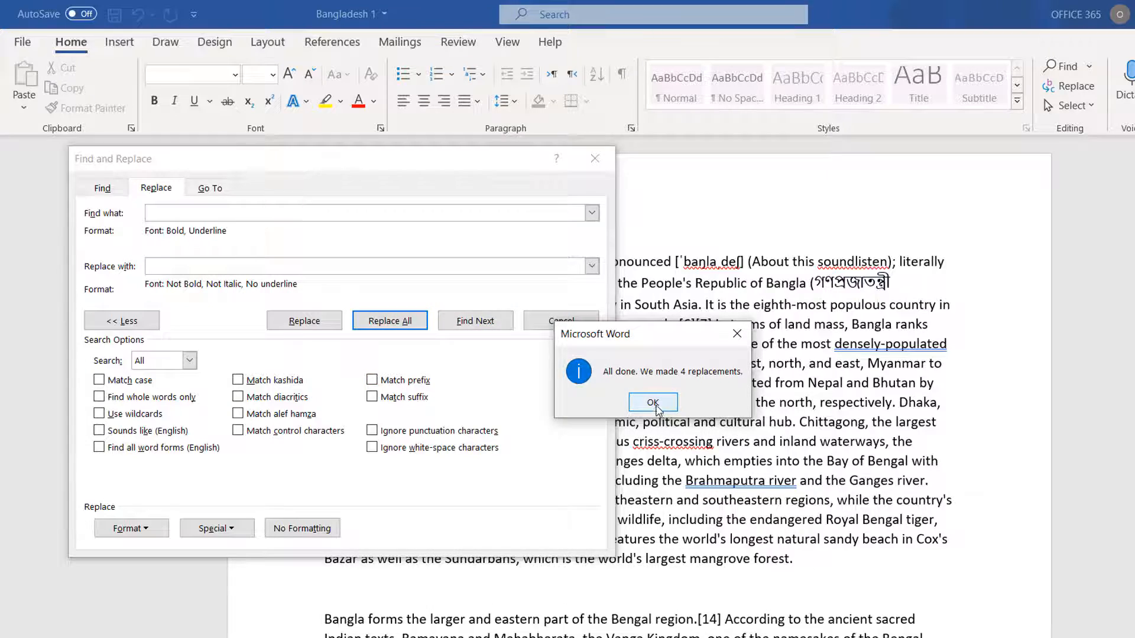
pyautogui.click(653, 402)
pyautogui.press('Escape')
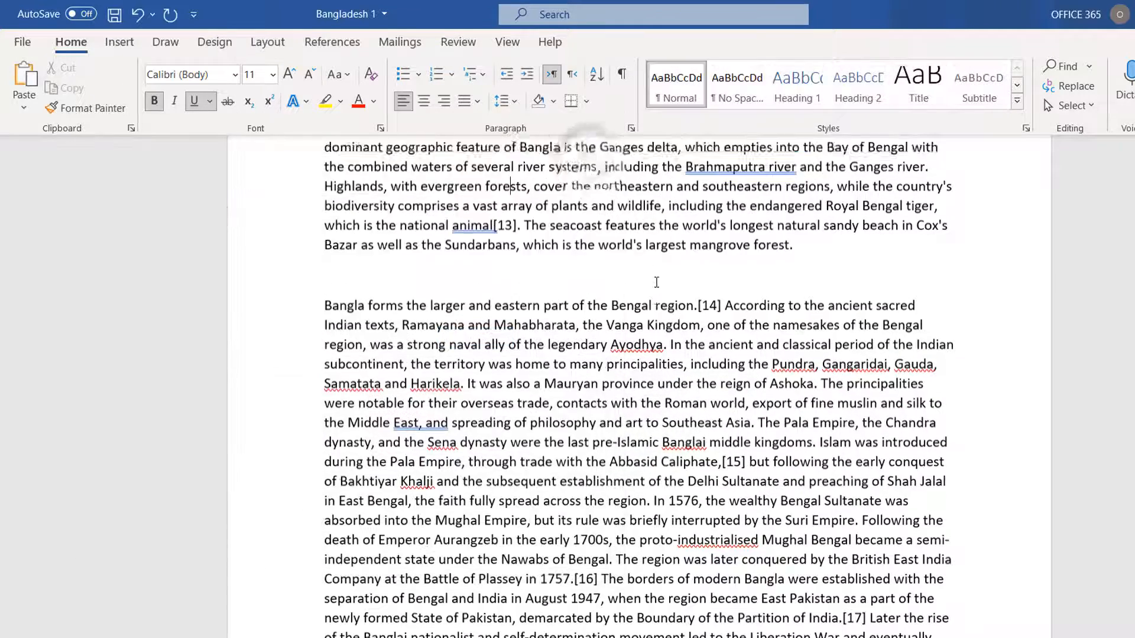
# Check the document's first paragraphs for any remaining bold or underlined text.
pyautogui.scroll(5, 656, 282)
pyautogui.scroll(-5, 495, 341)
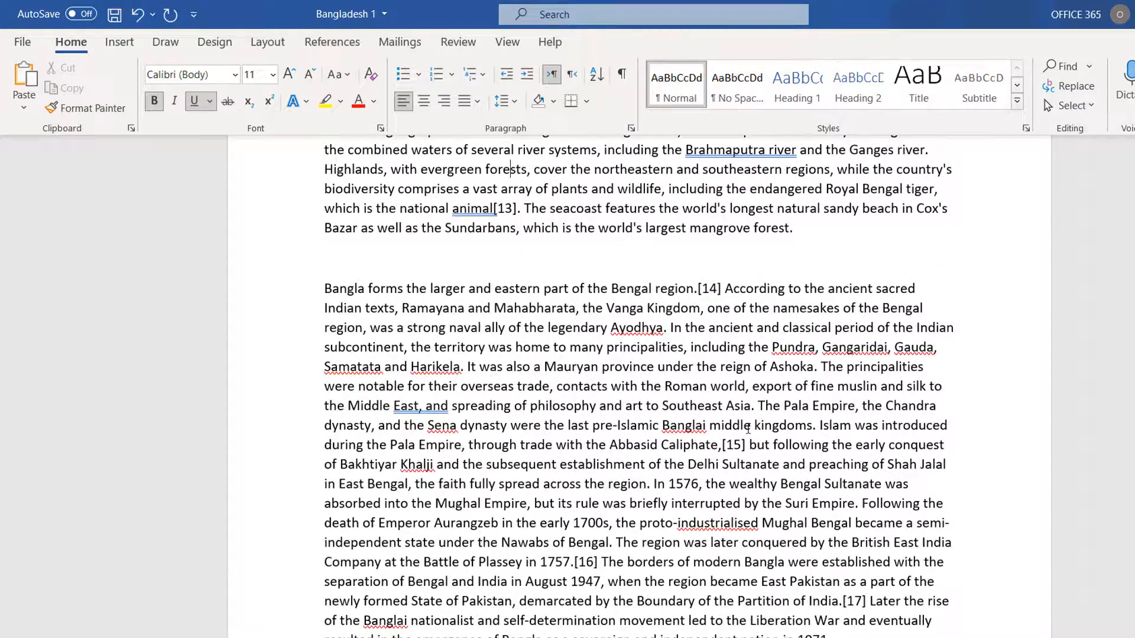
pyautogui.scroll(3, 698, 397)
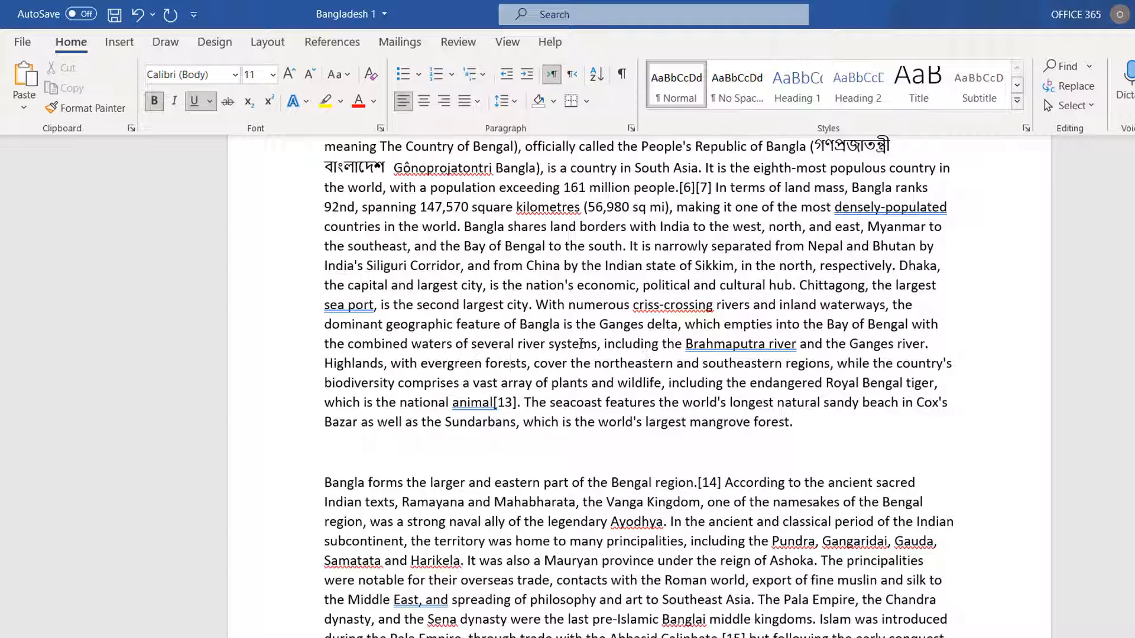
pyautogui.moveTo(582, 343); pyautogui.dragTo(622, 371)
pyautogui.click(622, 371)
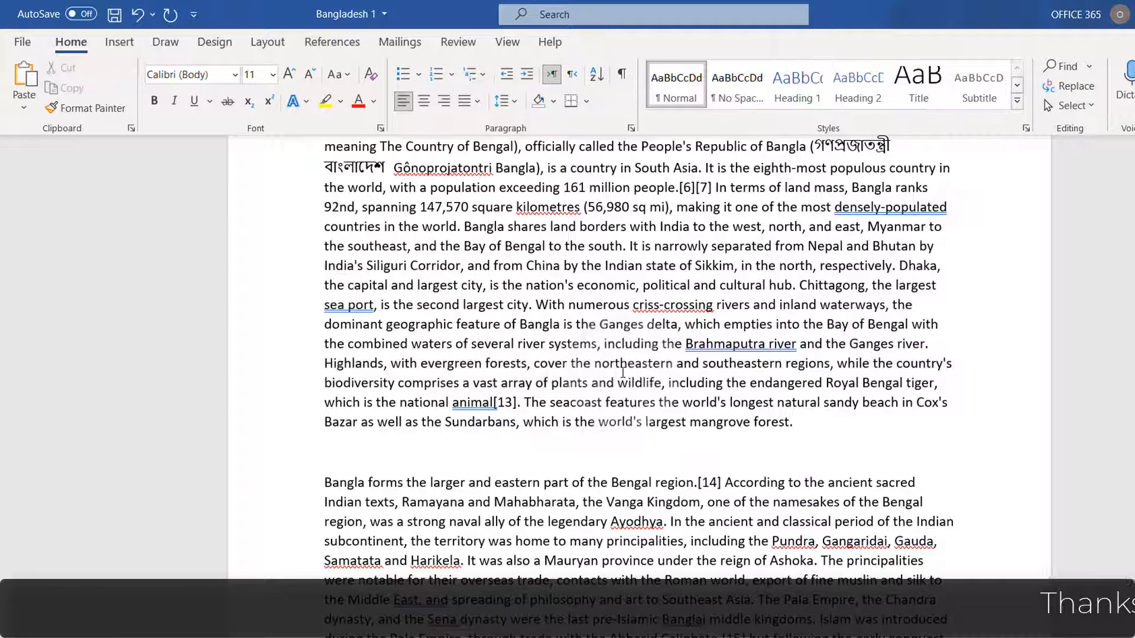